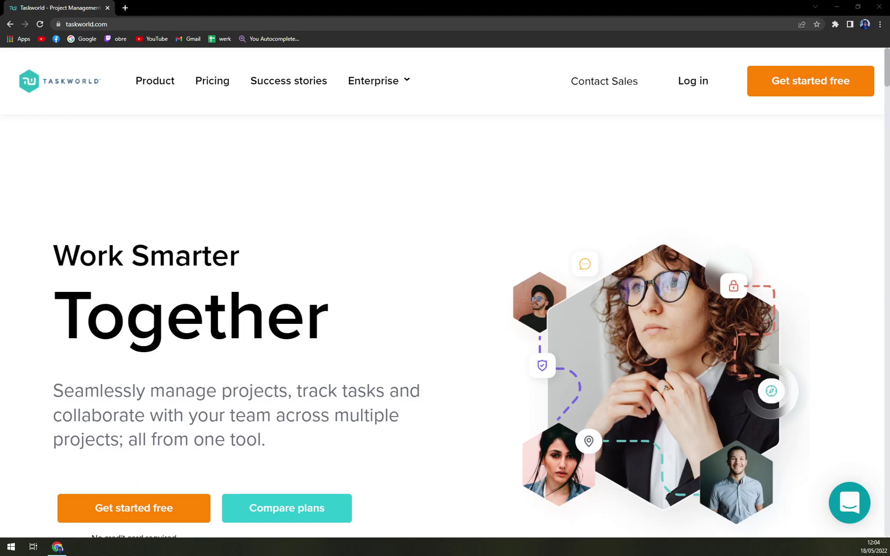
Step: Open the Taskworld Pricing page listing the Free, Premium, Business and Enterprise plans
{"action": "scroll", "coordinate": [218, 225], "scroll_direction": "down", "scroll_amount": 3}
{"action": "scroll", "coordinate": [227, 235], "scroll_direction": "up", "scroll_amount": 3}
{"action": "left_click", "coordinate": [212, 81]}
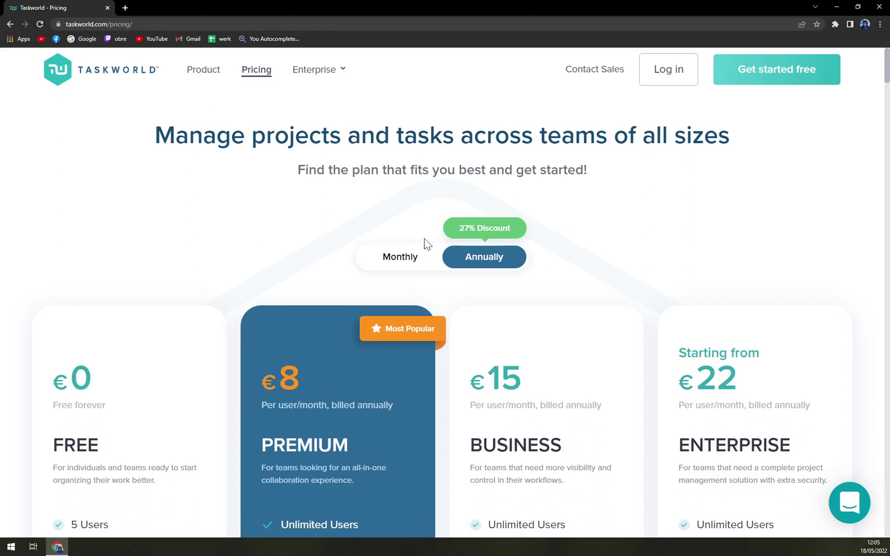
Step: Flip billing between monthly (Premium €11, Business €19) and annual (€8, €15) prices
{"action": "left_click", "coordinate": [463, 263]}
{"action": "left_click", "coordinate": [400, 262]}
{"action": "left_click", "coordinate": [400, 264]}
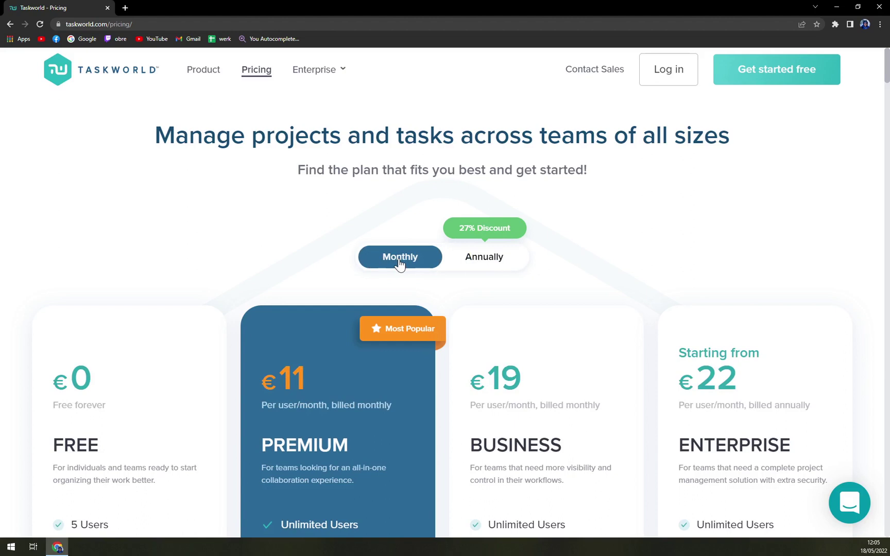
{"action": "left_click", "coordinate": [466, 264]}
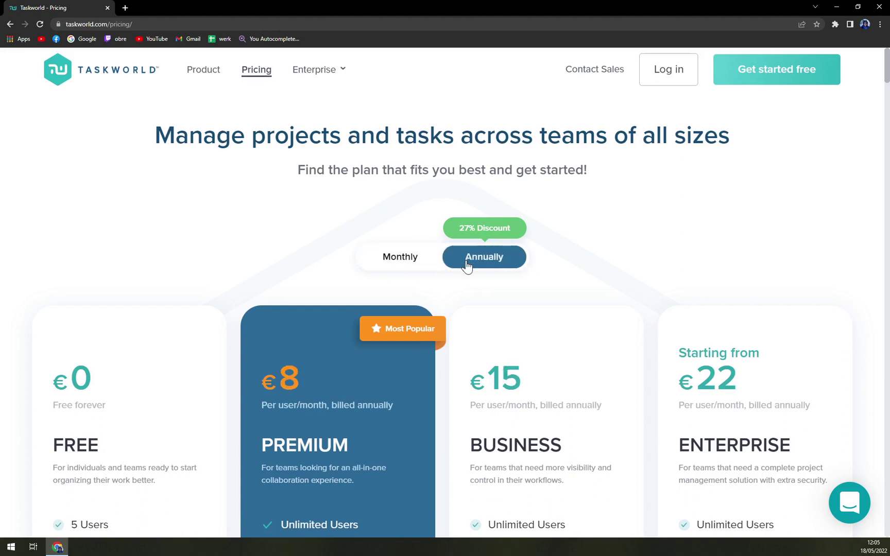
{"action": "left_click", "coordinate": [467, 265]}
{"action": "left_click", "coordinate": [467, 265]}
{"action": "left_click", "coordinate": [468, 266]}
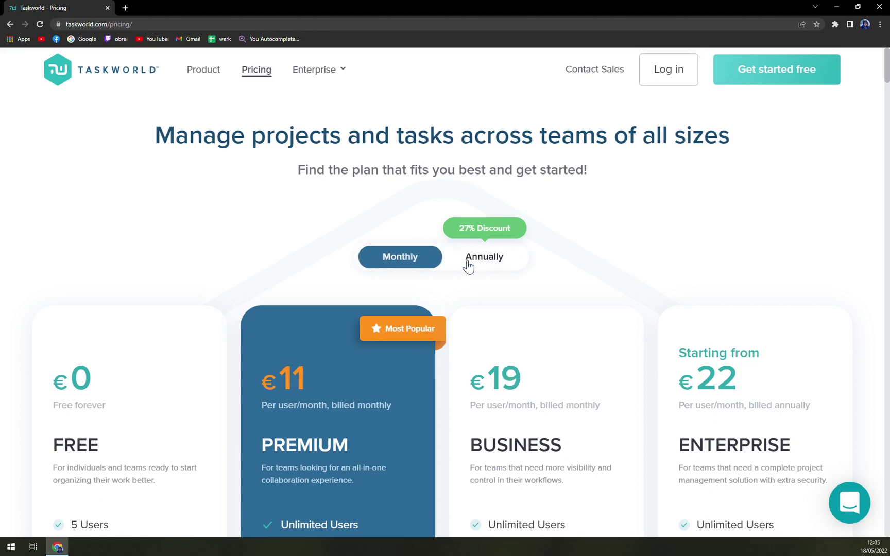
{"action": "left_click", "coordinate": [467, 266]}
Step: Scroll through the plan cards to review each plan's included features
{"action": "scroll", "coordinate": [471, 268], "scroll_direction": "down", "scroll_amount": 1}
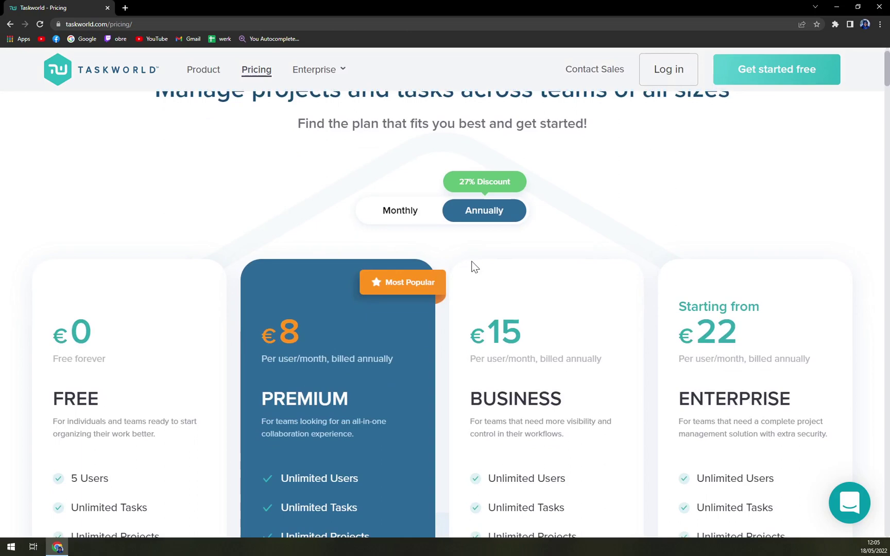
{"action": "scroll", "coordinate": [470, 265], "scroll_direction": "down", "scroll_amount": 1}
{"action": "scroll", "coordinate": [473, 266], "scroll_direction": "up", "scroll_amount": 1}
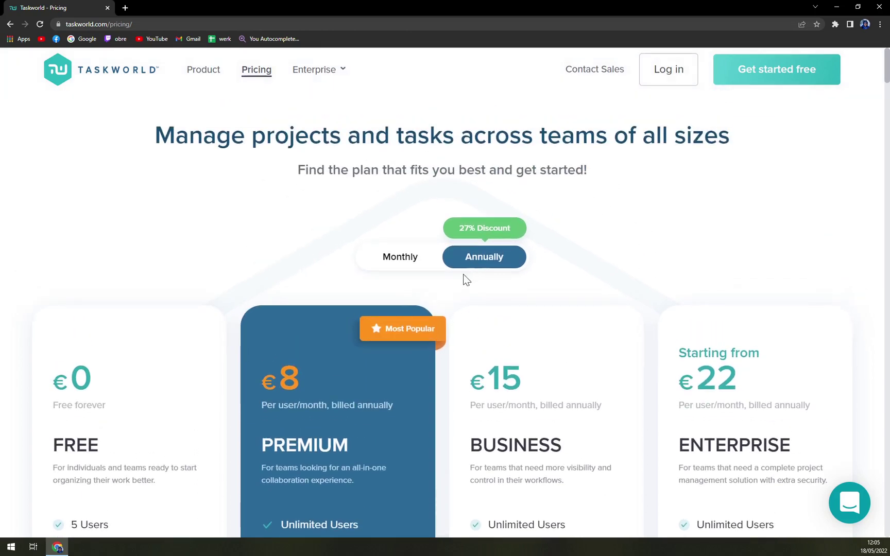
{"action": "scroll", "coordinate": [473, 268], "scroll_direction": "down", "scroll_amount": 5}
{"action": "scroll", "coordinate": [472, 266], "scroll_direction": "up", "scroll_amount": 1}
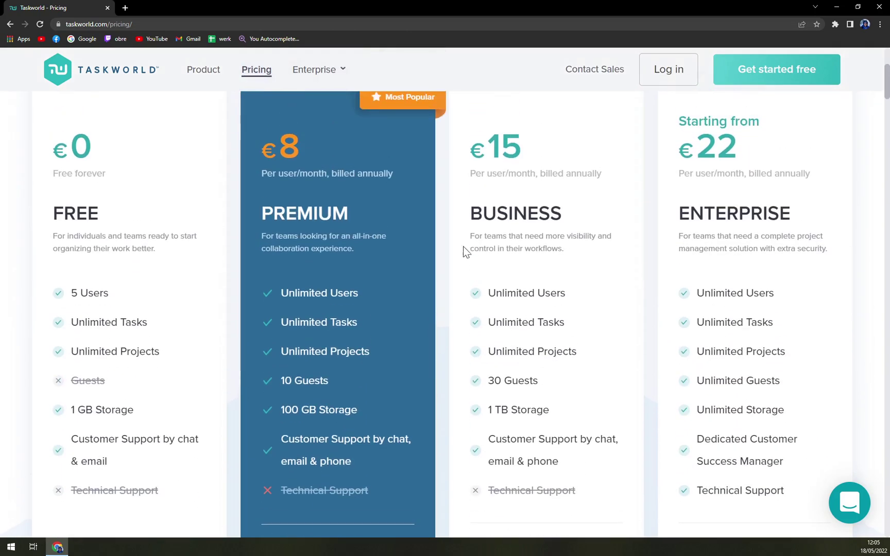
{"action": "scroll", "coordinate": [464, 247], "scroll_direction": "up", "scroll_amount": 3}
Step: Switch billing between monthly and annual again, ending on annual prices
{"action": "left_click", "coordinate": [481, 167]}
{"action": "left_click", "coordinate": [482, 170]}
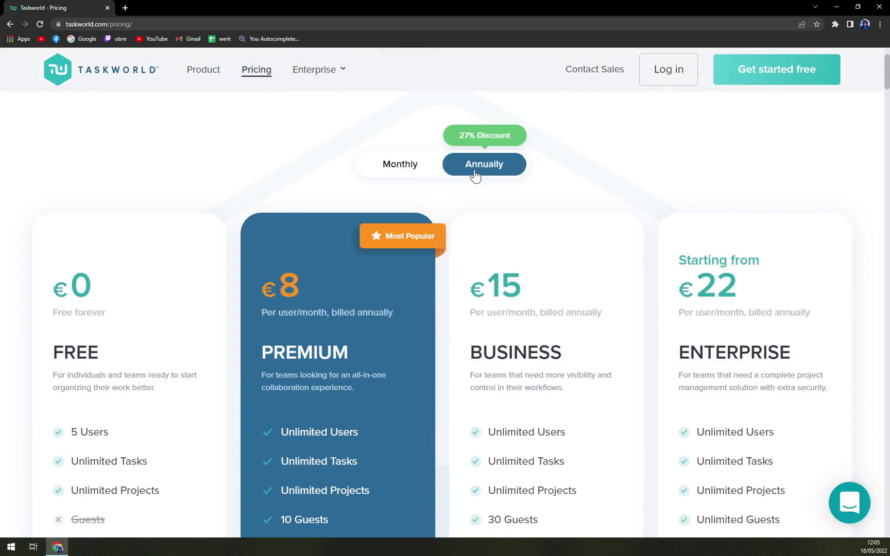
{"action": "left_click", "coordinate": [474, 174]}
{"action": "left_click", "coordinate": [474, 175]}
{"action": "left_click", "coordinate": [504, 176]}
{"action": "left_click", "coordinate": [496, 166]}
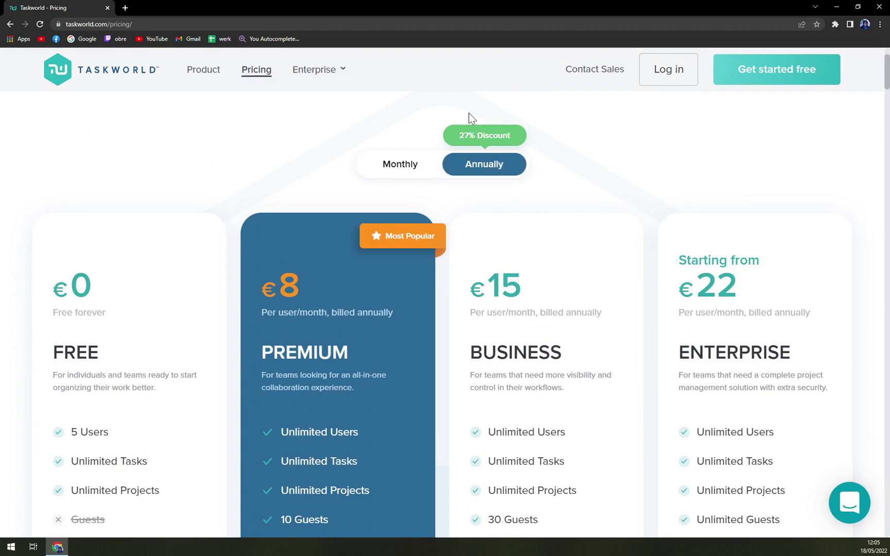
{"action": "left_click", "coordinate": [495, 170]}
{"action": "left_click", "coordinate": [495, 168]}
Step: Scroll the plans once more and zoom the browser out with Ctrl+minus
{"action": "scroll", "coordinate": [492, 167], "scroll_direction": "down", "scroll_amount": 1}
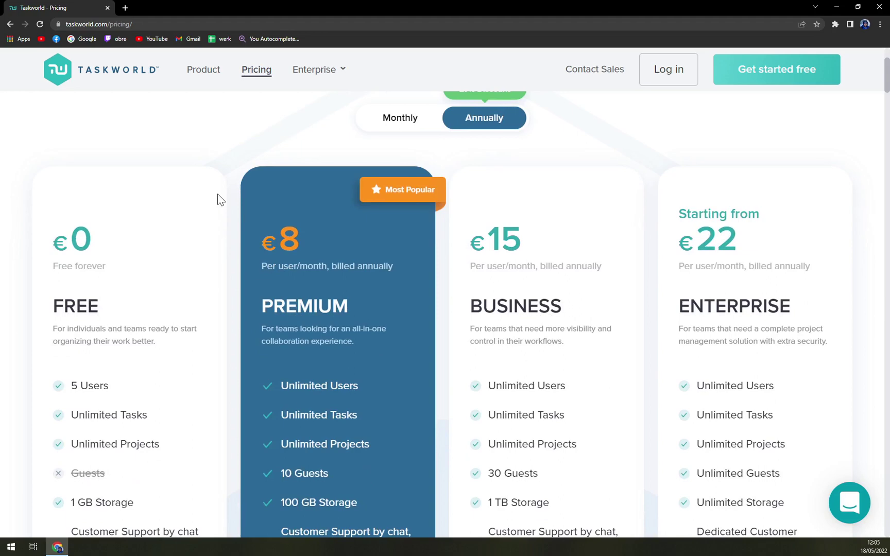
{"action": "scroll", "coordinate": [240, 188], "scroll_direction": "up", "scroll_amount": 1}
{"action": "scroll", "coordinate": [169, 236], "scroll_direction": "down", "scroll_amount": 4}
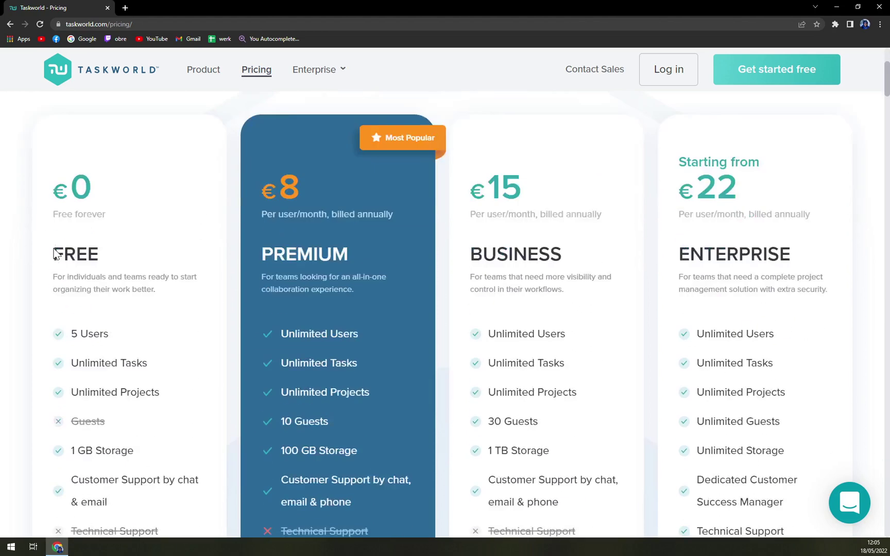
{"action": "scroll", "coordinate": [169, 236], "scroll_direction": "up", "scroll_amount": 2}
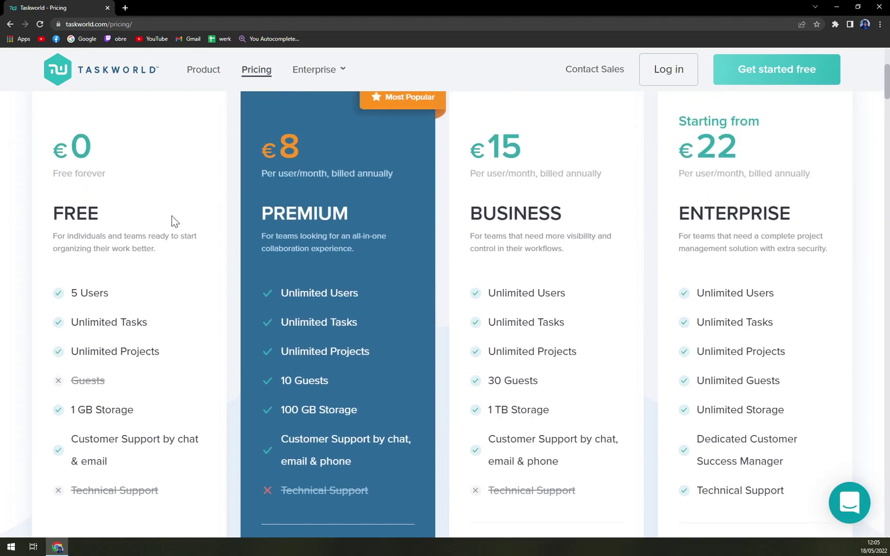
{"action": "key", "text": "ctrl+minus"}
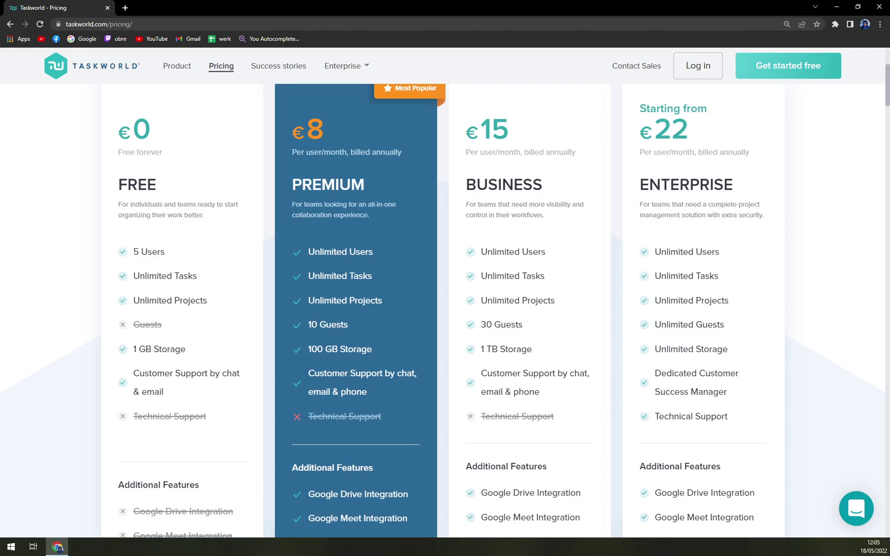
{"action": "scroll", "coordinate": [192, 422], "scroll_direction": "down", "scroll_amount": 3}
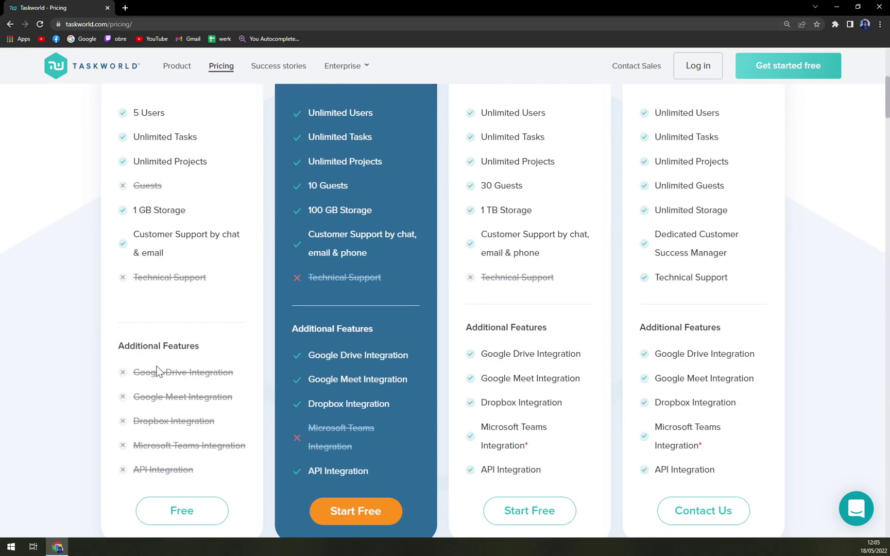
{"action": "scroll", "coordinate": [293, 348], "scroll_direction": "up", "scroll_amount": 6}
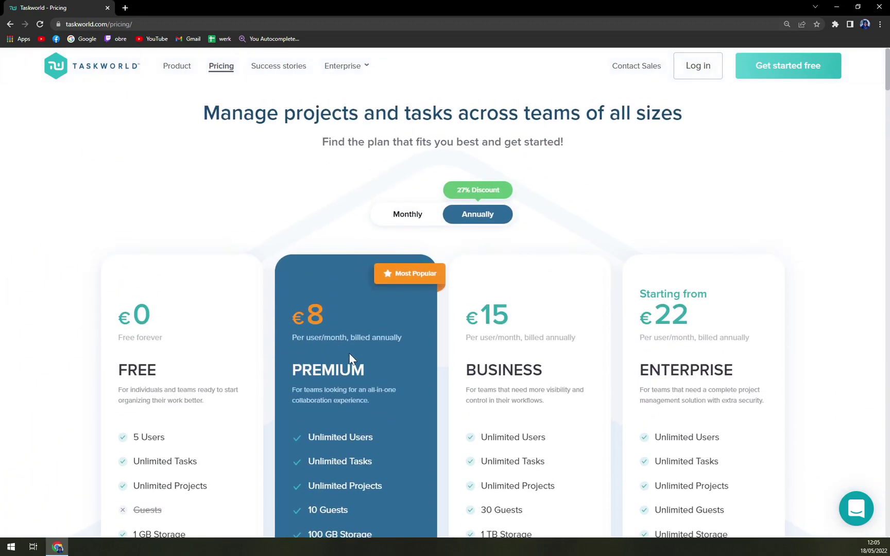
{"action": "scroll", "coordinate": [350, 358], "scroll_direction": "down", "scroll_amount": 1}
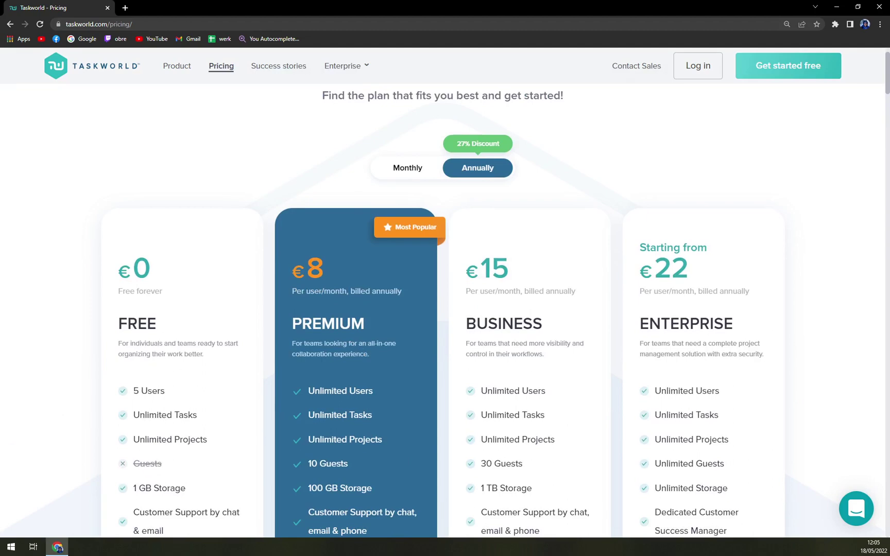
{"action": "scroll", "coordinate": [367, 304], "scroll_direction": "down", "scroll_amount": 5}
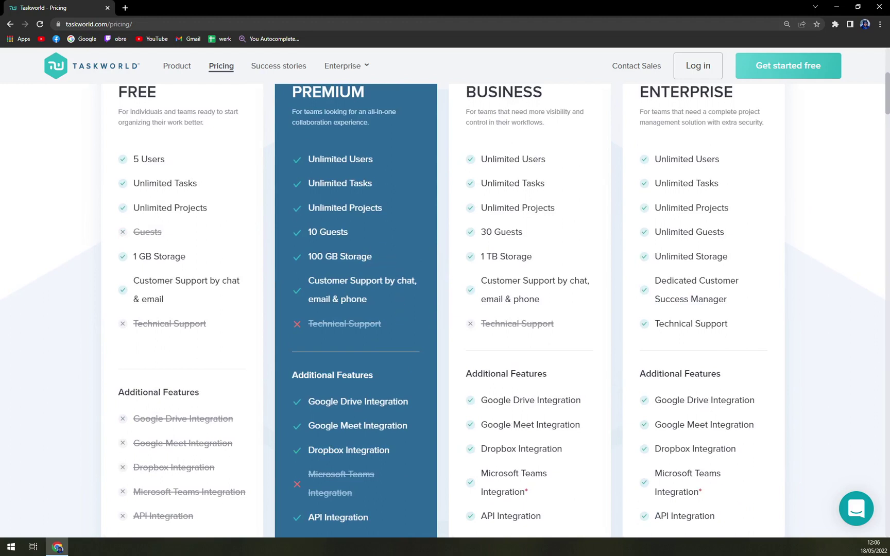
{"action": "scroll", "coordinate": [371, 328], "scroll_direction": "down", "scroll_amount": 2}
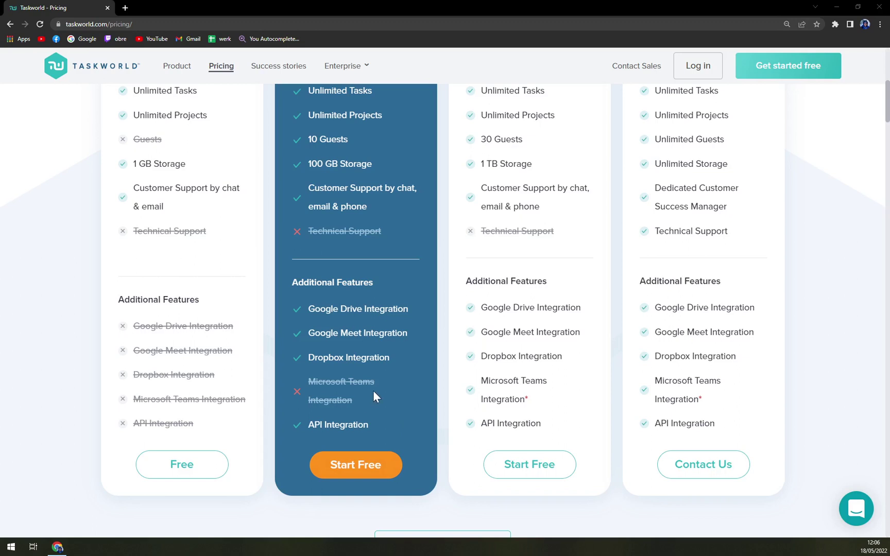
{"action": "scroll", "coordinate": [373, 389], "scroll_direction": "up", "scroll_amount": 2}
{"action": "scroll", "coordinate": [376, 387], "scroll_direction": "up", "scroll_amount": 2}
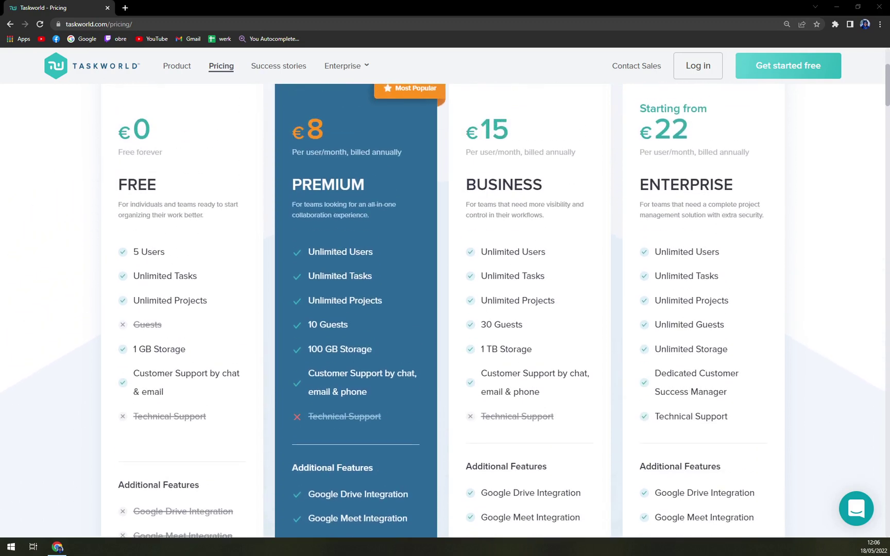
{"action": "scroll", "coordinate": [540, 318], "scroll_direction": "up", "scroll_amount": 2}
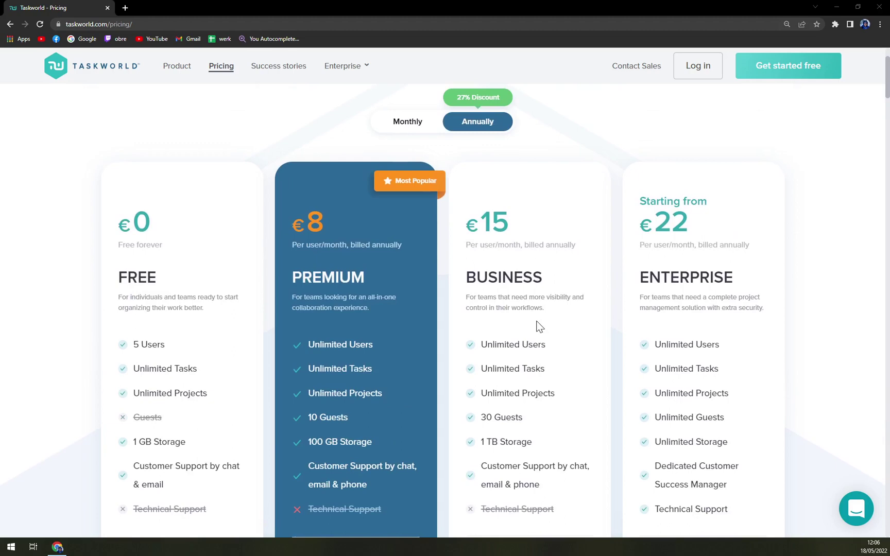
{"action": "scroll", "coordinate": [539, 327], "scroll_direction": "down", "scroll_amount": 4}
{"action": "scroll", "coordinate": [526, 299], "scroll_direction": "up", "scroll_amount": 2}
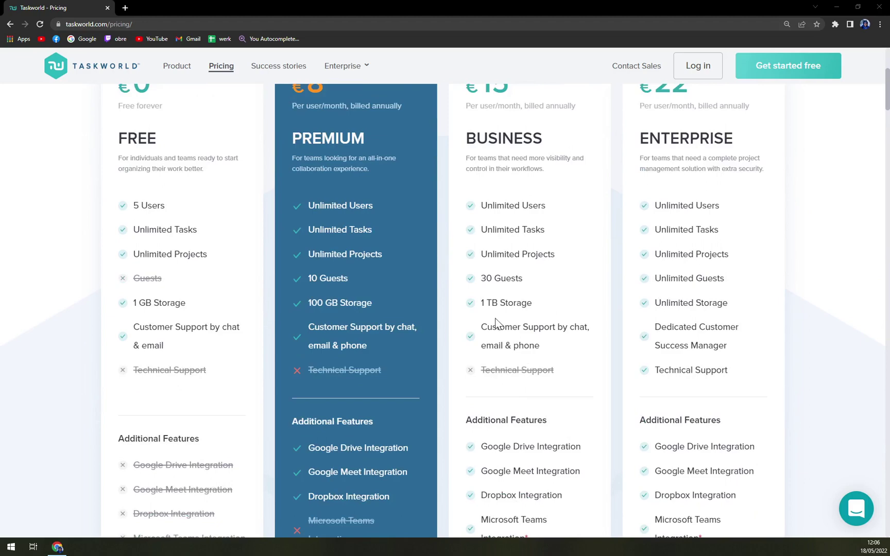
{"action": "scroll", "coordinate": [557, 347], "scroll_direction": "down", "scroll_amount": 3}
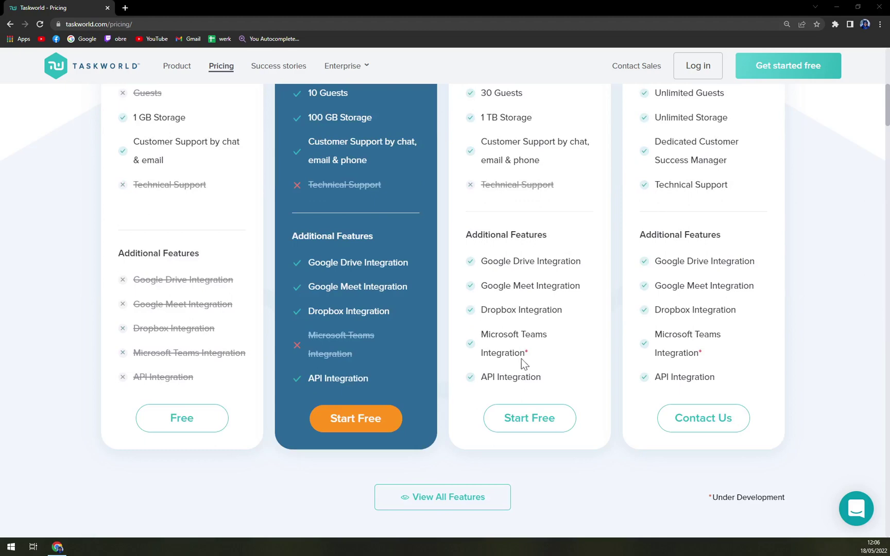
{"action": "scroll", "coordinate": [524, 364], "scroll_direction": "up", "scroll_amount": 3}
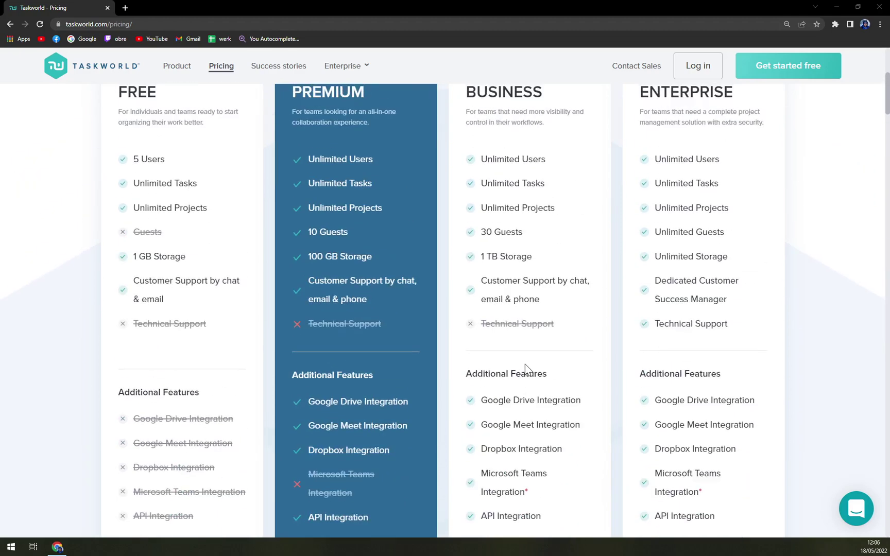
{"action": "scroll", "coordinate": [547, 367], "scroll_direction": "down", "scroll_amount": 3}
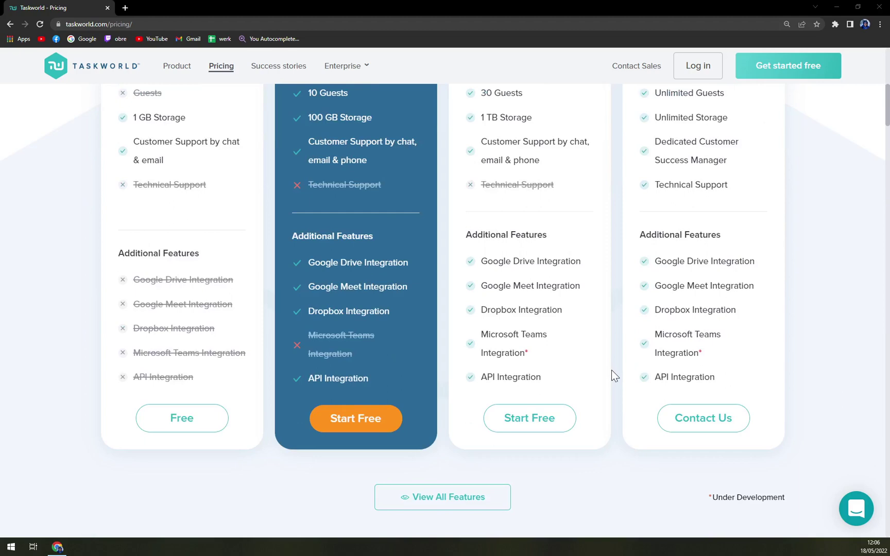
{"action": "scroll", "coordinate": [610, 379], "scroll_direction": "down", "scroll_amount": 3}
{"action": "scroll", "coordinate": [608, 375], "scroll_direction": "up", "scroll_amount": 6}
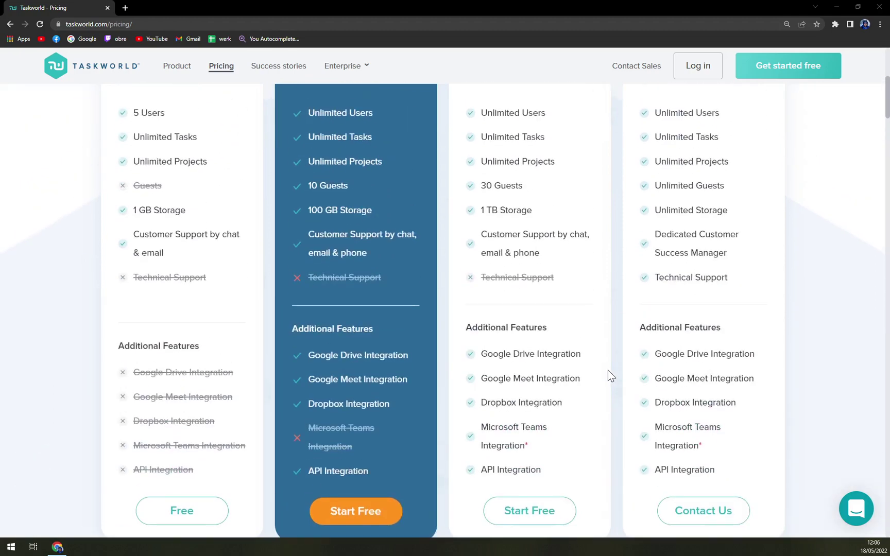
{"action": "scroll", "coordinate": [575, 368], "scroll_direction": "down", "scroll_amount": 4}
Step: Choose the Free plan and sign up with a Google account
{"action": "left_click", "coordinate": [199, 385]}
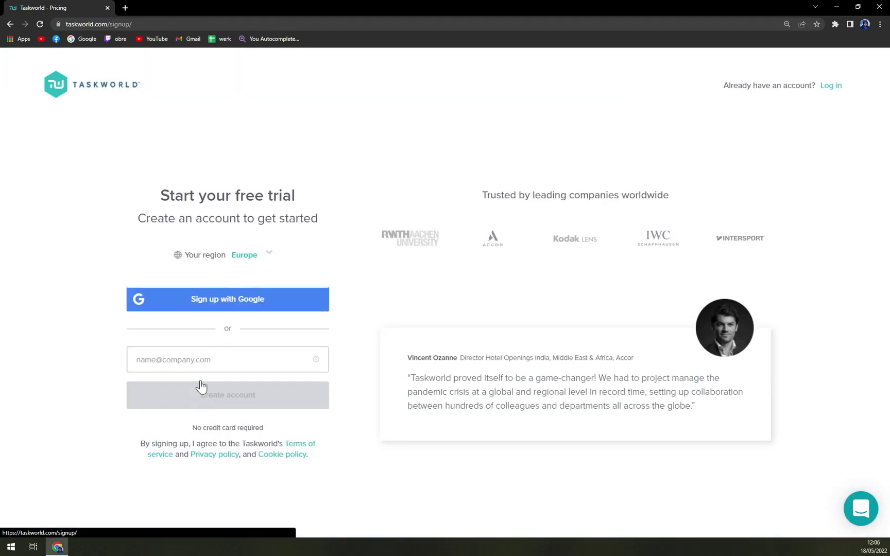
{"action": "left_click", "coordinate": [253, 304]}
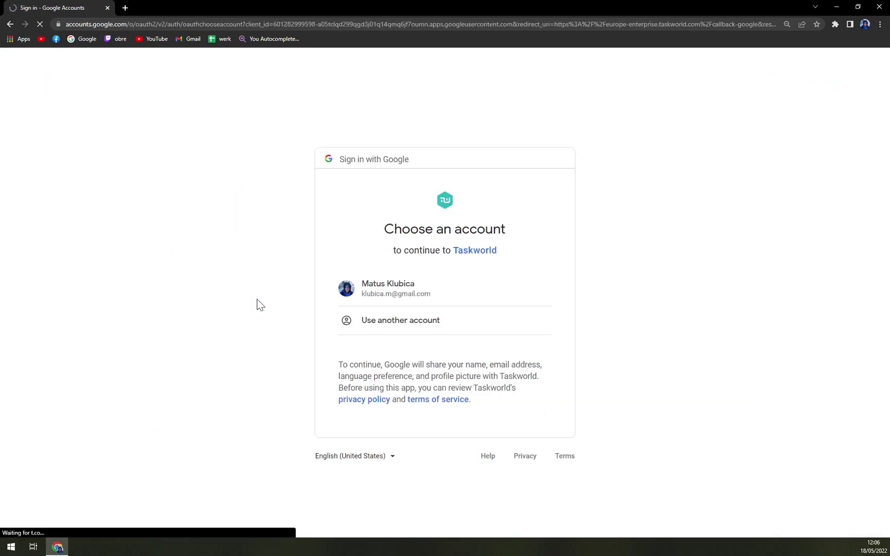
{"action": "left_click", "coordinate": [388, 282]}
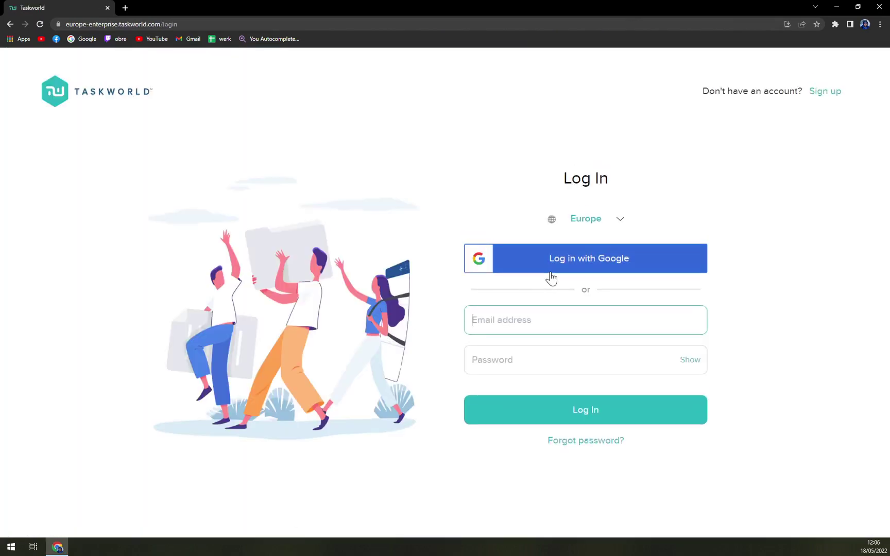
Step: Log in with Google and enter the first name on the Complete your account form
{"action": "left_click", "coordinate": [554, 266]}
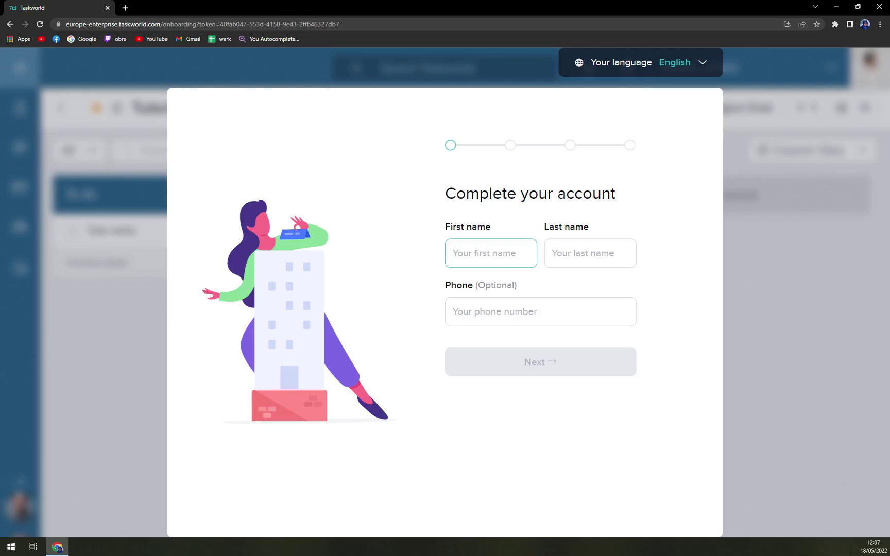
{"action": "type", "text": "Matt"}
{"action": "key", "text": "Tab"}
Step: Enter the last name and continue to the company details step
{"action": "type", "text": "King"}
{"action": "key", "text": "Tab"}
{"action": "key", "text": "Return"}
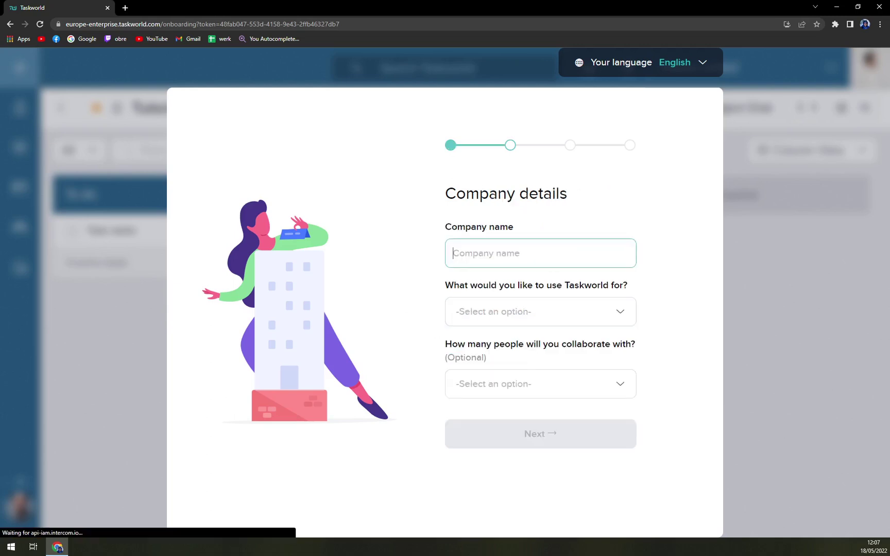
Step: Set company name MKT, intended use Education and team size Just me
{"action": "type", "text": "MKT"}
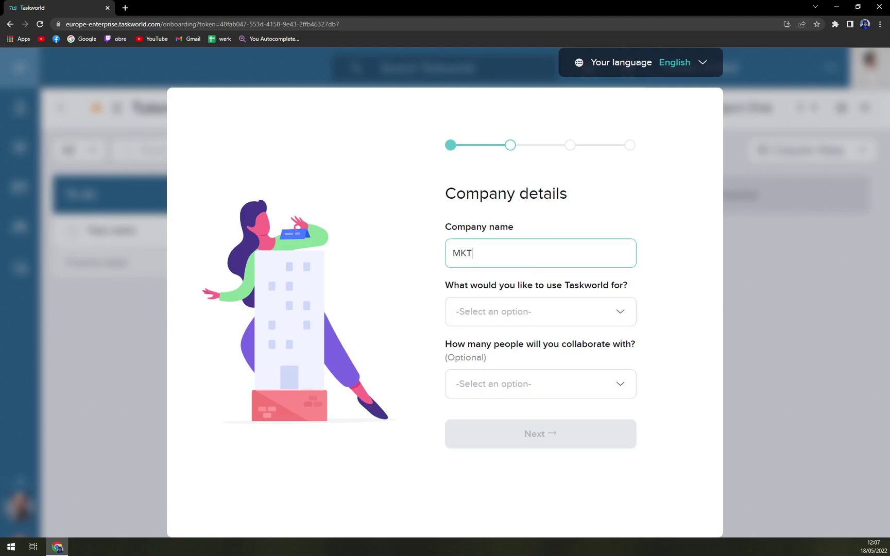
{"action": "left_click", "coordinate": [520, 311]}
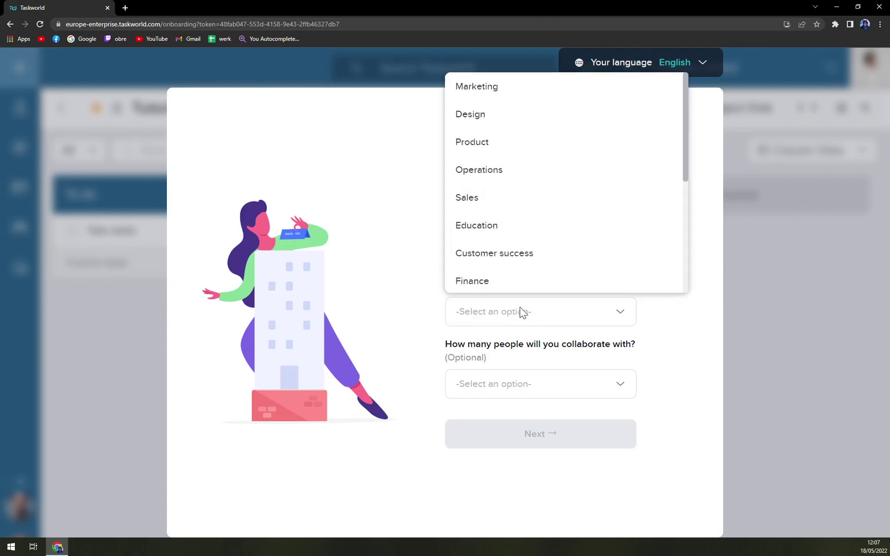
{"action": "left_click", "coordinate": [495, 226]}
{"action": "left_click", "coordinate": [518, 394]}
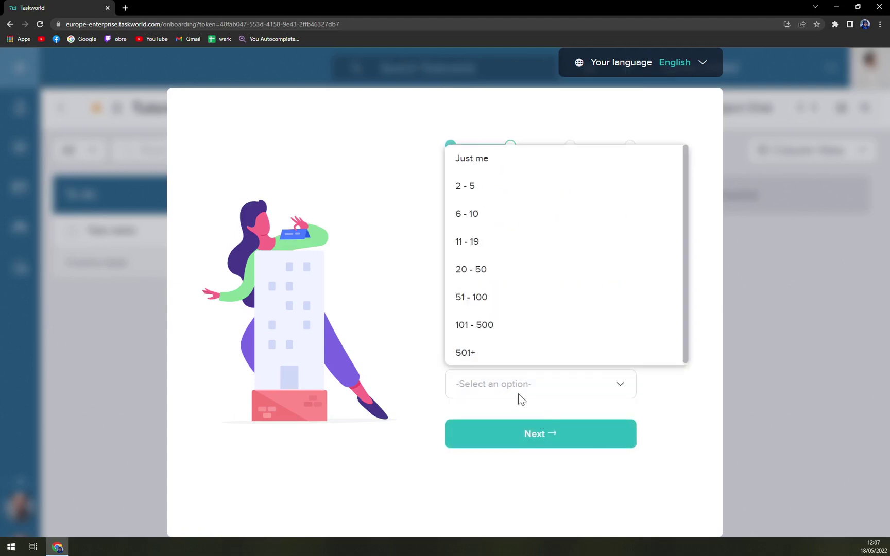
{"action": "left_click", "coordinate": [516, 171]}
{"action": "left_click", "coordinate": [525, 443]}
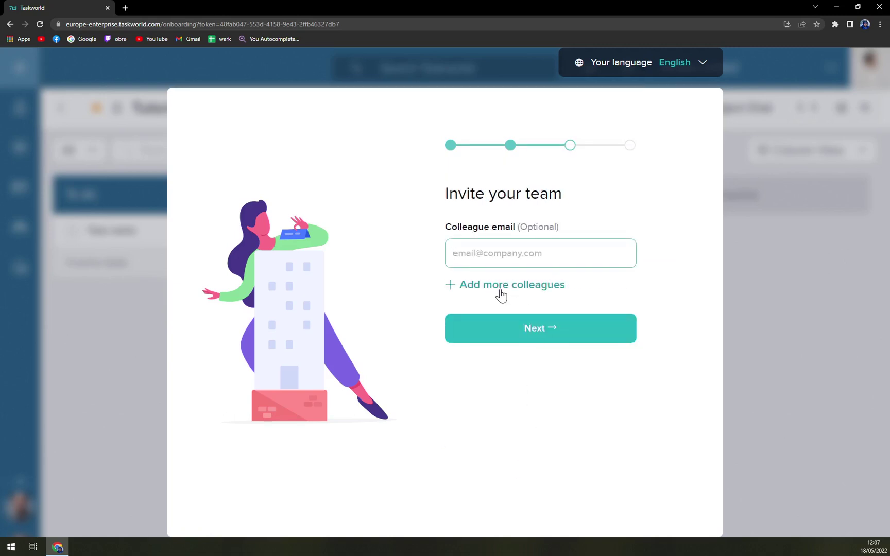
Step: Skip invites, decline the demo, pick Google as the referral source and submit
{"action": "left_click", "coordinate": [552, 335]}
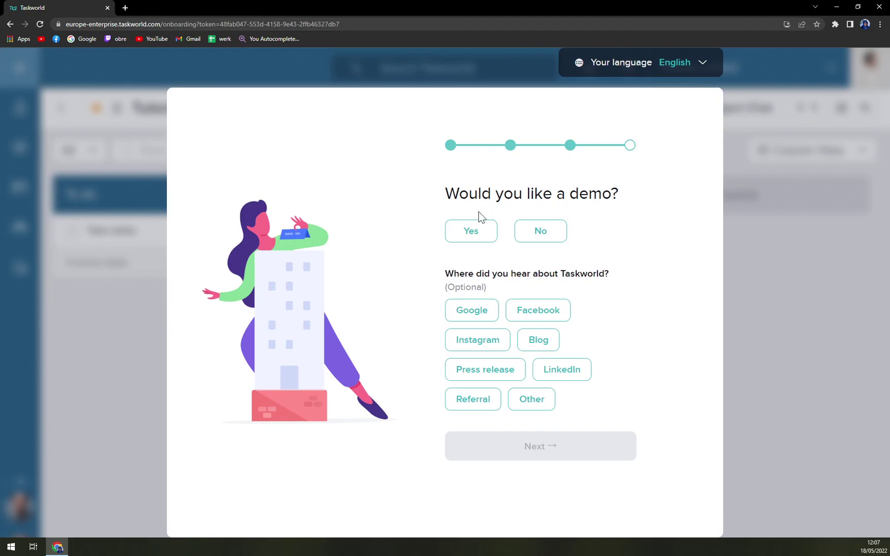
{"action": "left_click", "coordinate": [534, 237]}
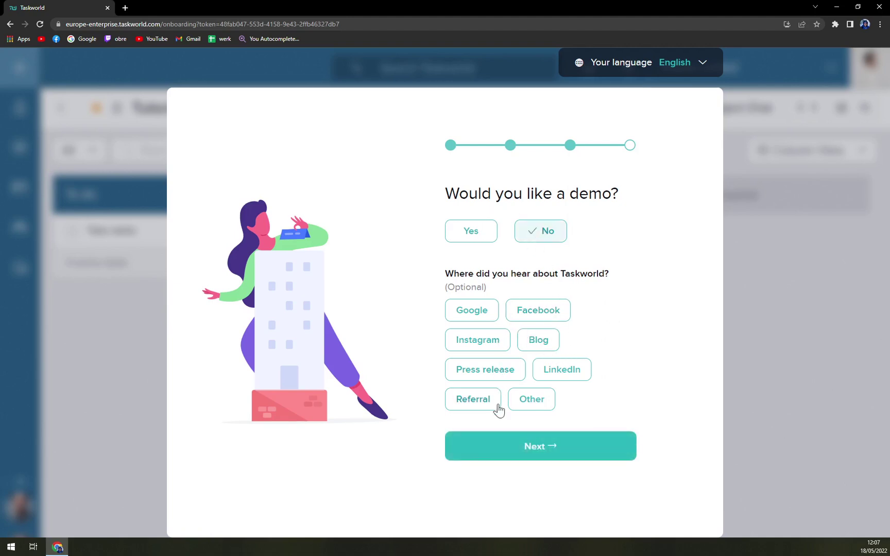
{"action": "left_click", "coordinate": [478, 312]}
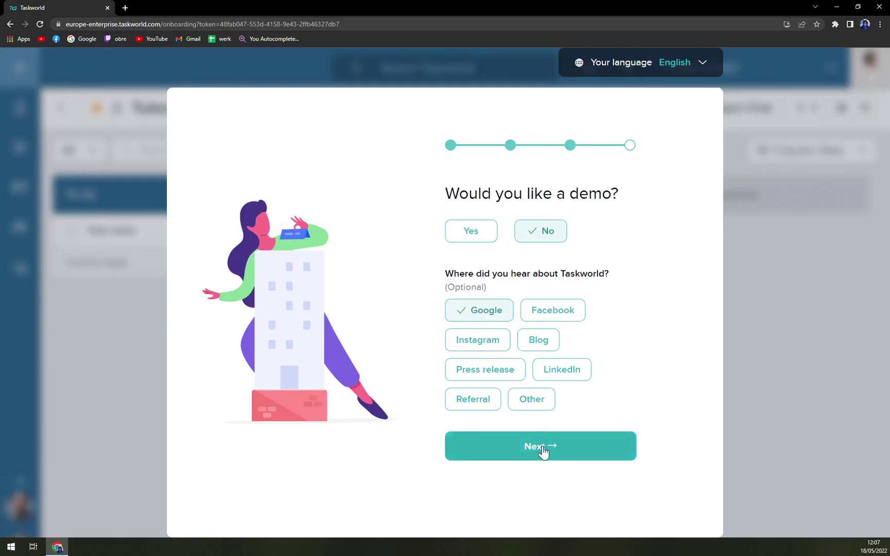
{"action": "left_click", "coordinate": [540, 450]}
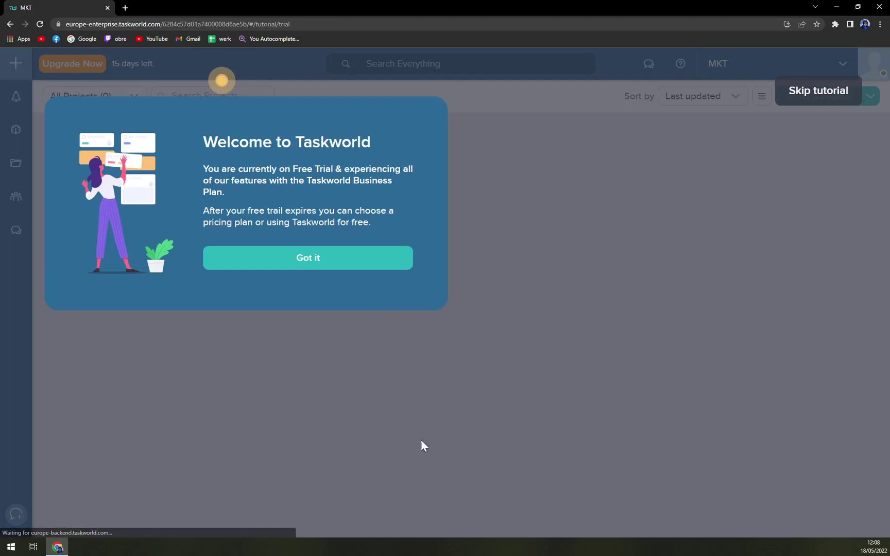
Step: Tour the Sample Project, moving Design new company website to Doing, then skip the tutorial
{"action": "left_click", "coordinate": [309, 259]}
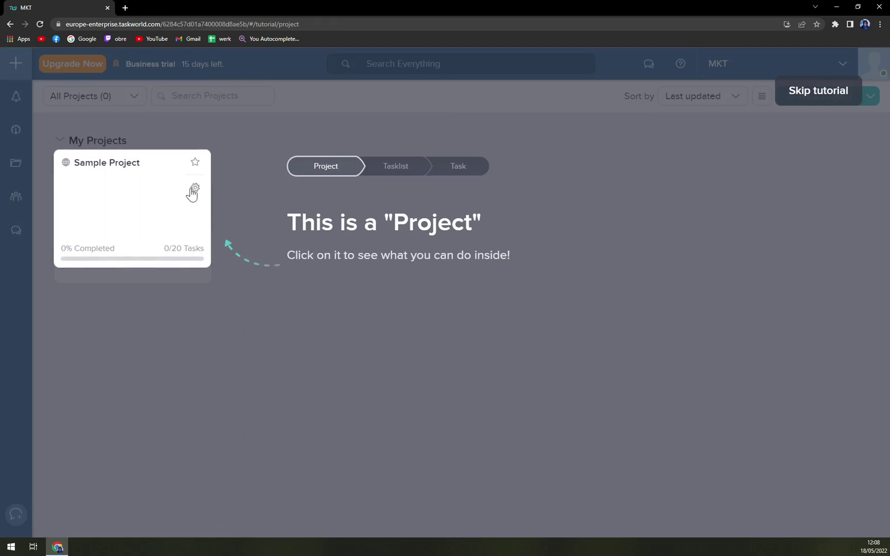
{"action": "left_click", "coordinate": [180, 199]}
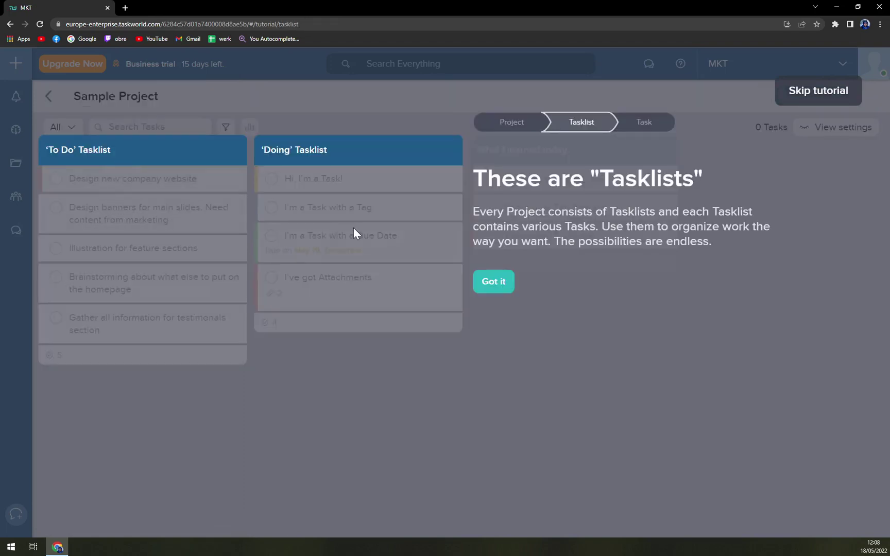
{"action": "left_click", "coordinate": [493, 281]}
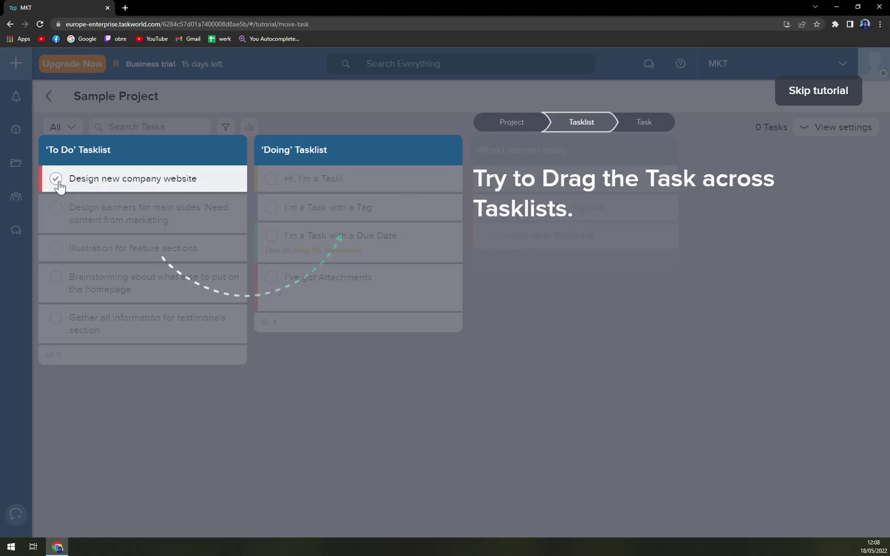
{"action": "left_click_drag", "start_coordinate": [53, 184], "coordinate": [328, 192]}
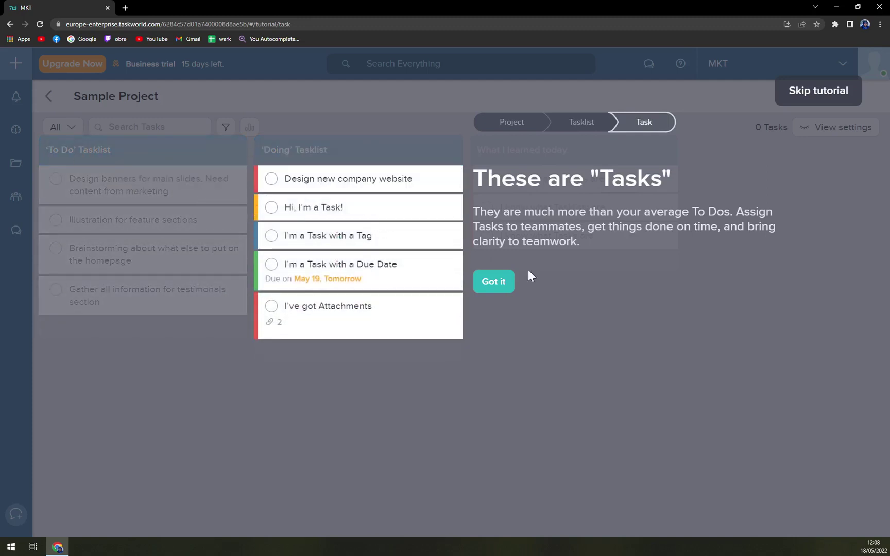
{"action": "left_click", "coordinate": [512, 284]}
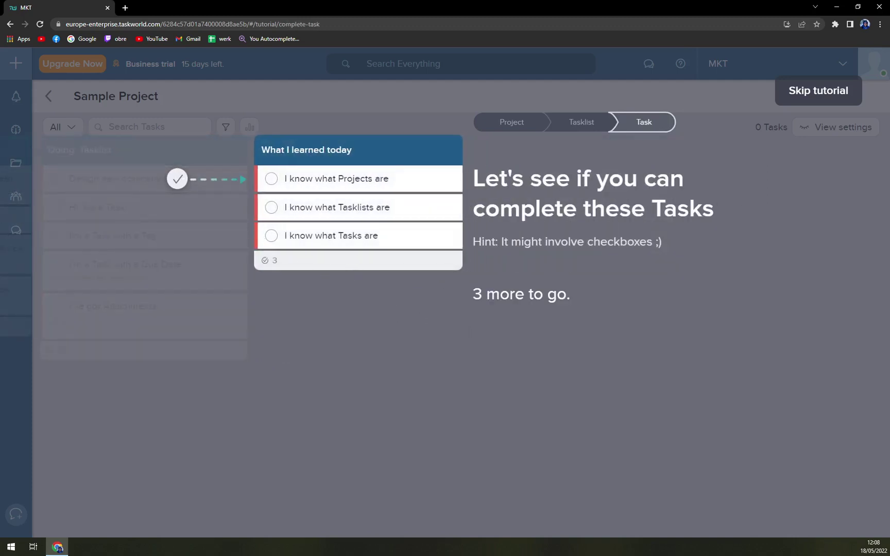
{"action": "left_click", "coordinate": [803, 105]}
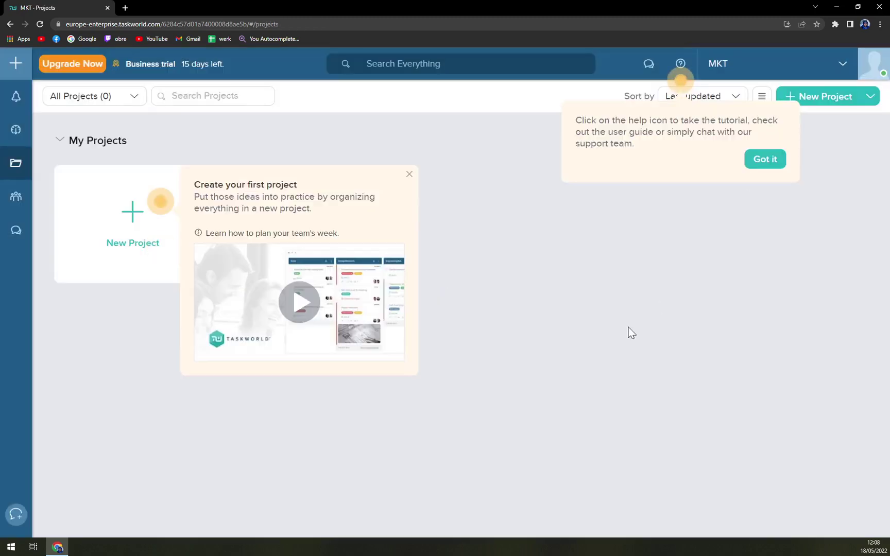
Step: Dismiss the Create your first project popup and the help-icon tip
{"action": "left_click", "coordinate": [407, 175]}
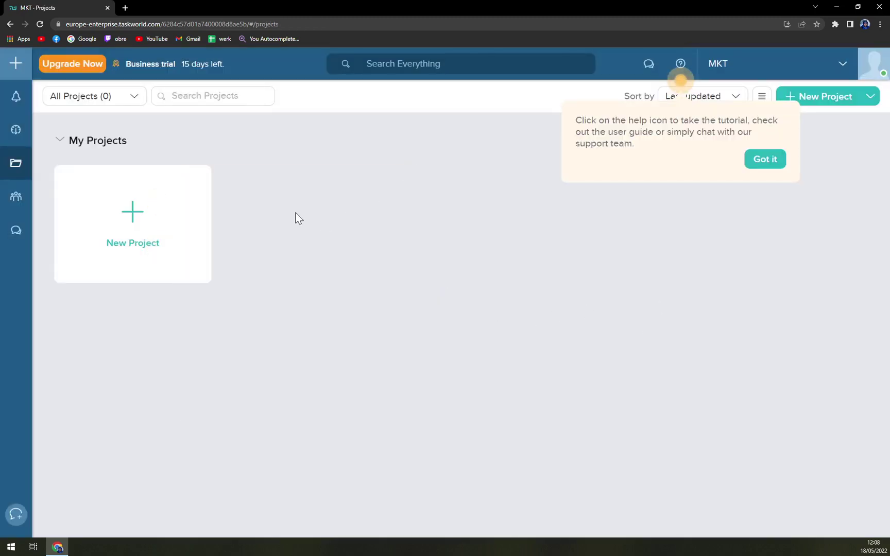
{"action": "left_click", "coordinate": [771, 162]}
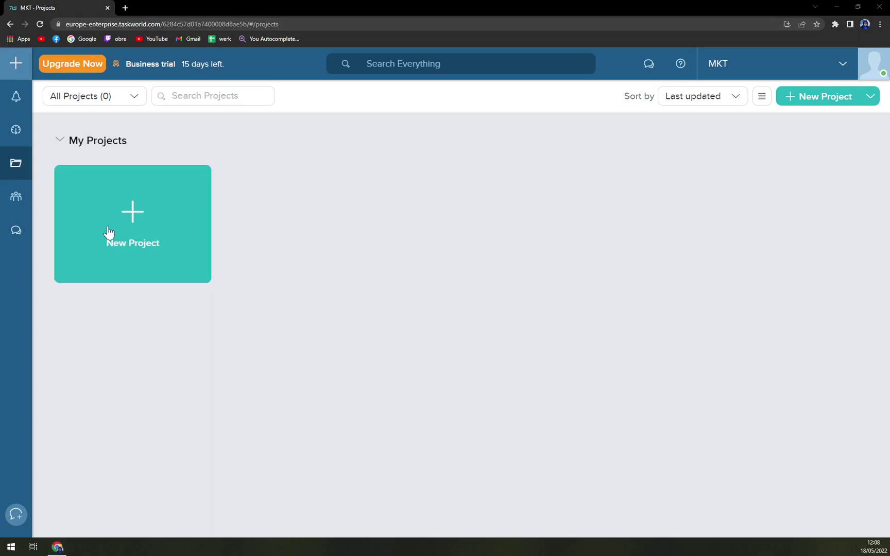
Step: Start a new project named Tutorial with Public visibility
{"action": "left_click", "coordinate": [142, 229]}
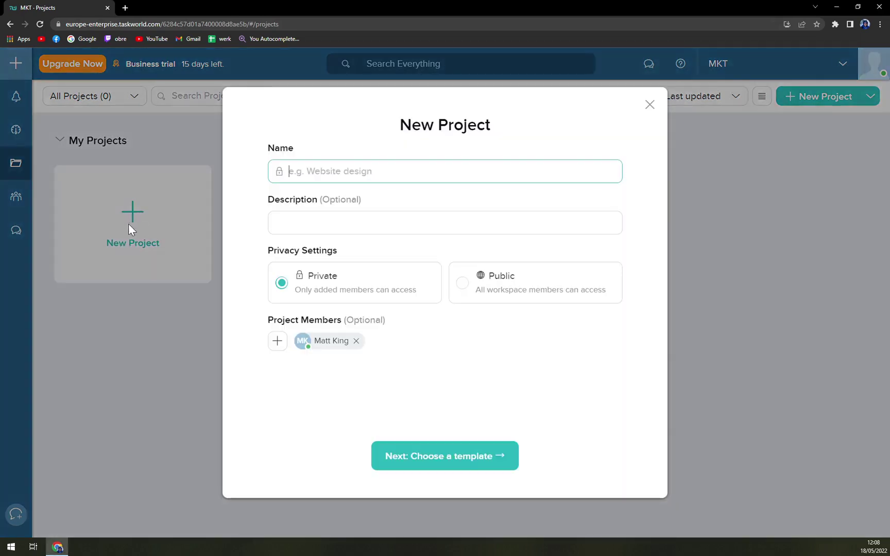
{"action": "type", "text": "Tutorial"}
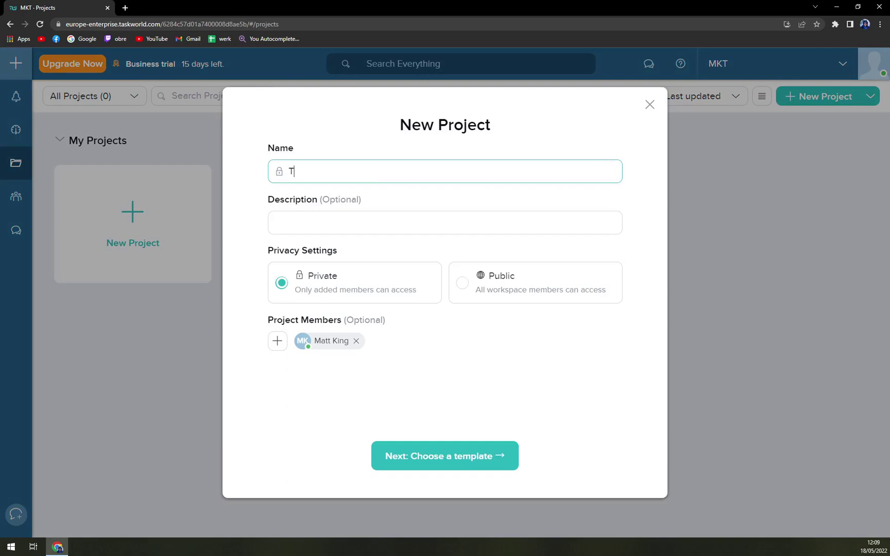
{"action": "key", "text": "Tab"}
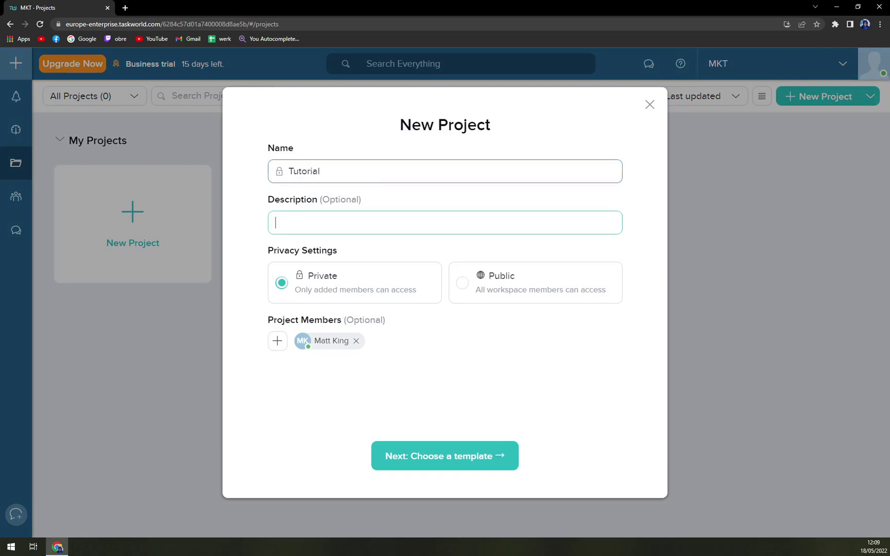
{"action": "left_click", "coordinate": [494, 289]}
{"action": "left_click", "coordinate": [504, 298]}
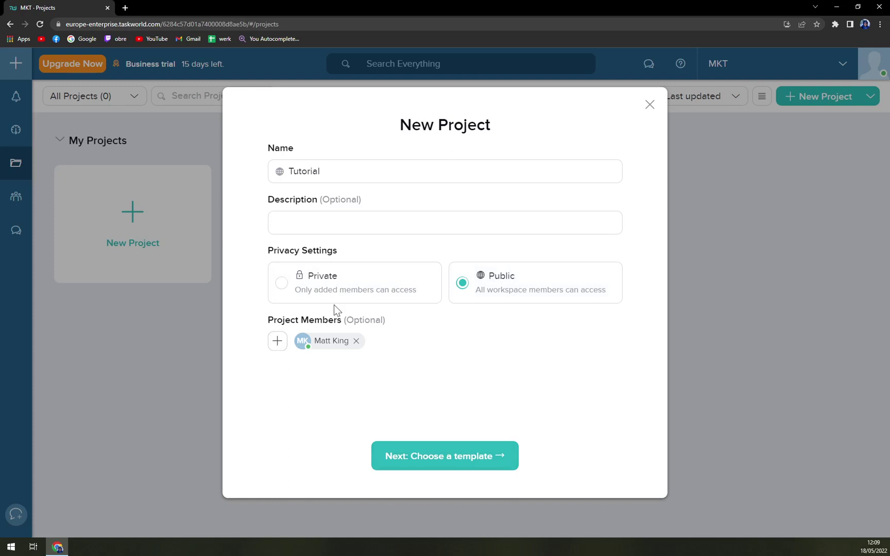
{"action": "left_click", "coordinate": [397, 294]}
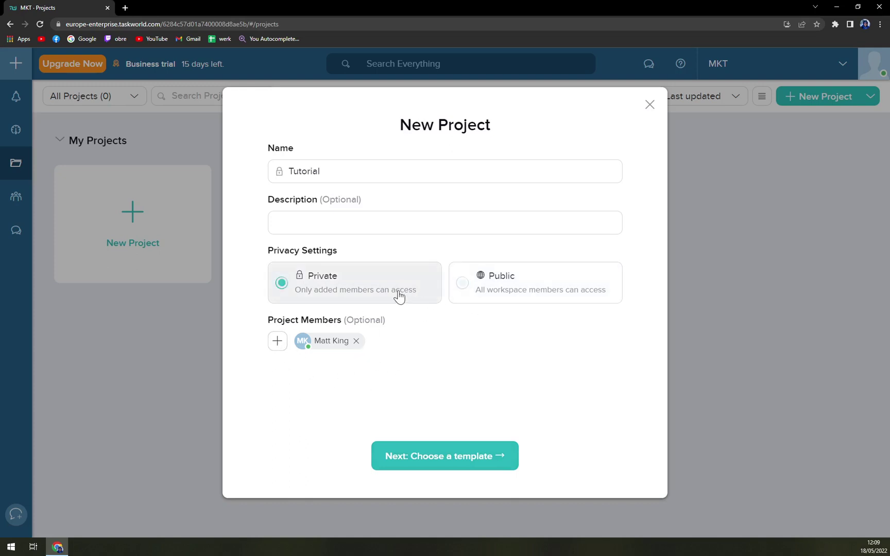
{"action": "left_click", "coordinate": [479, 301]}
{"action": "left_click", "coordinate": [478, 456]}
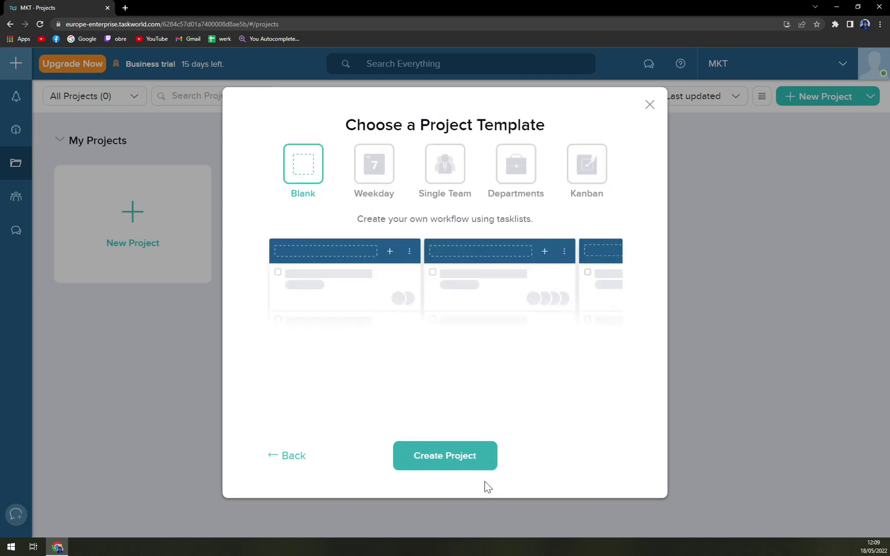
Step: Preview the Weekday, Single Team, Departments and Kanban templates, then create from Blank
{"action": "left_click", "coordinate": [372, 183]}
{"action": "left_click", "coordinate": [435, 171]}
{"action": "left_click", "coordinate": [515, 168]}
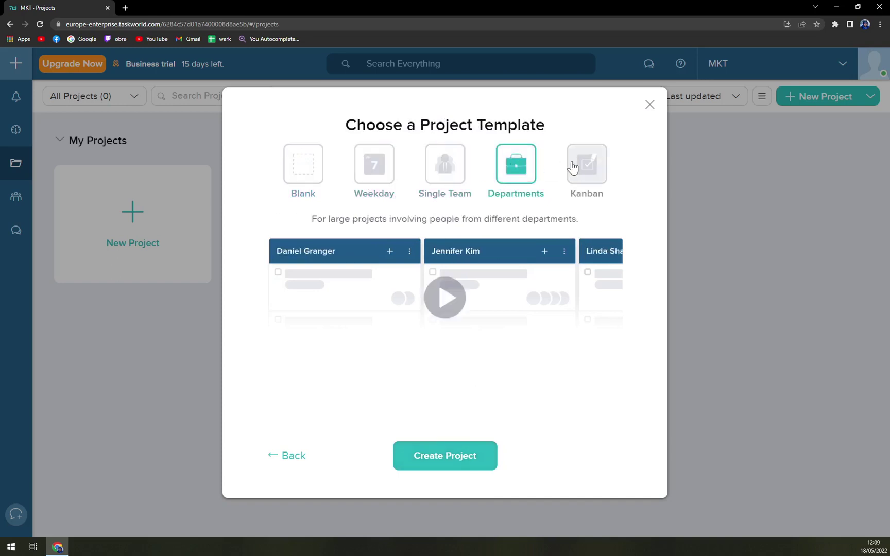
{"action": "left_click", "coordinate": [577, 167]}
{"action": "left_click", "coordinate": [318, 170]}
{"action": "left_click", "coordinate": [441, 455]}
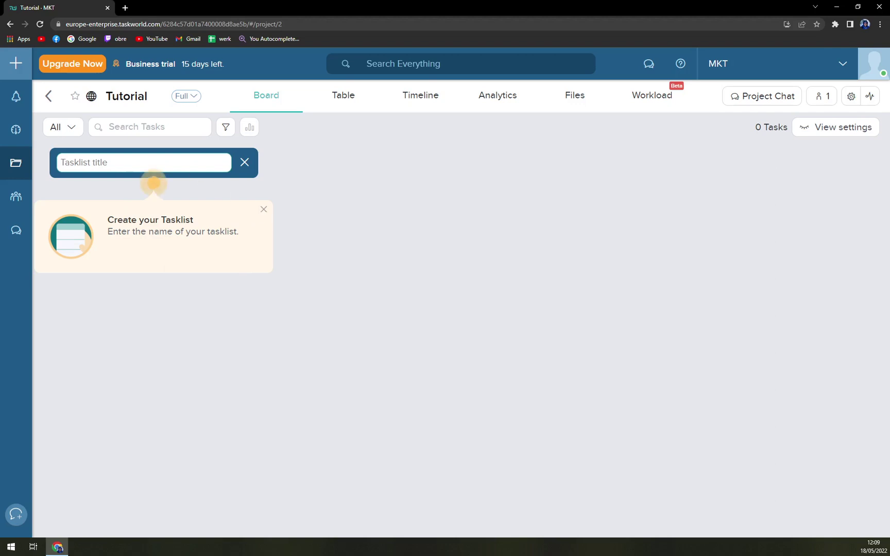
Step: Add tasklist 'Tutorials to do' and start a second titled 'Tutorials in a proces of creating'
{"action": "type", "text": "Tutorials to do"}
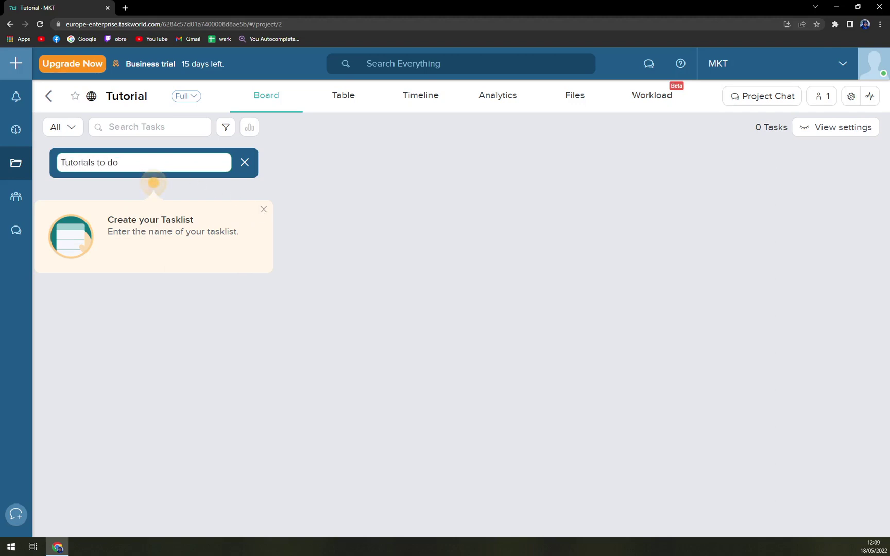
{"action": "key", "text": "Return"}
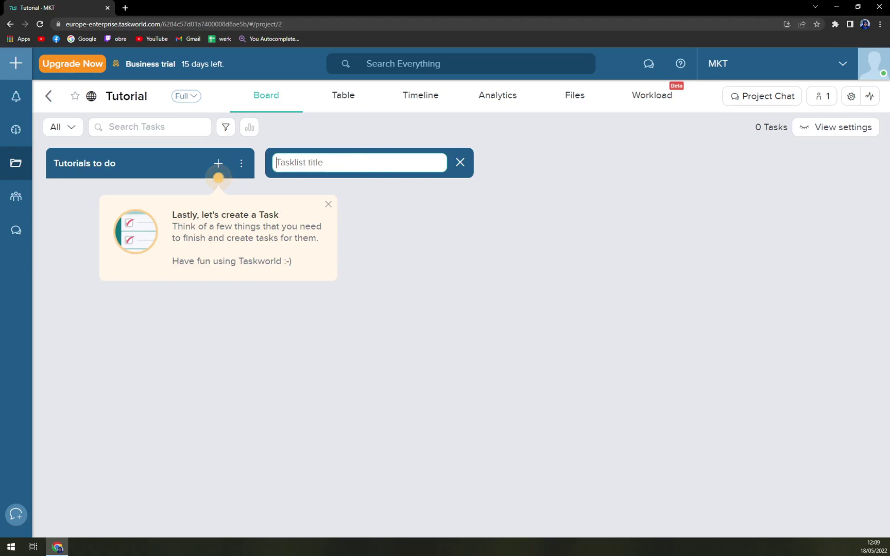
{"action": "type", "text": "Tutorials "}
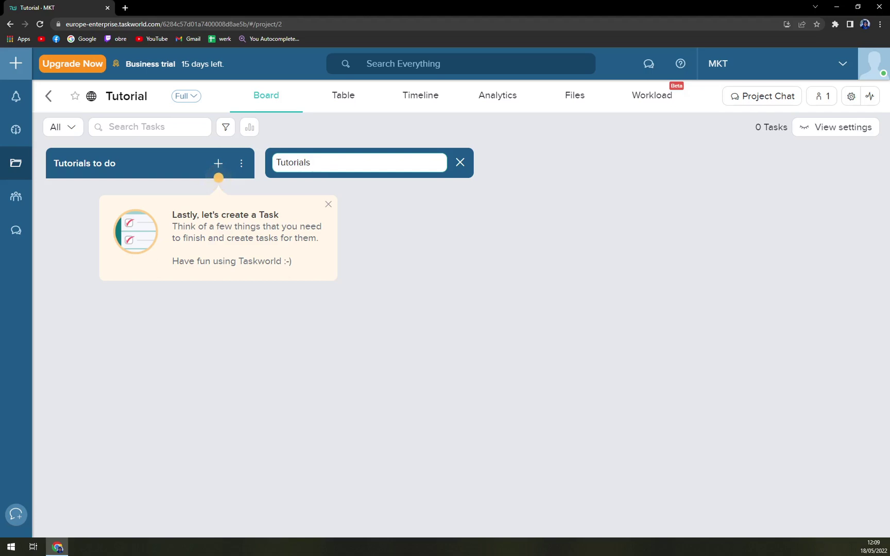
{"action": "type", "text": "in a proces od"}
{"action": "key", "text": "BackSpace"}
{"action": "type", "text": "f creating"}
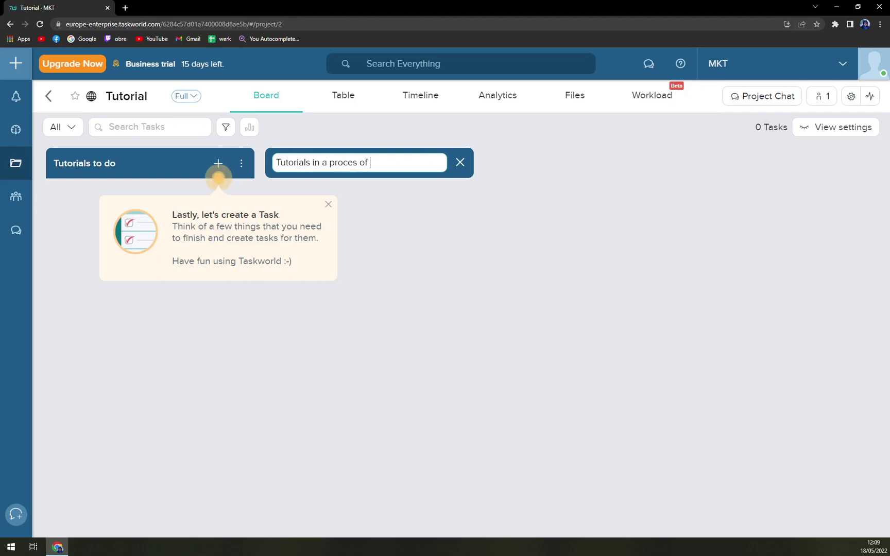
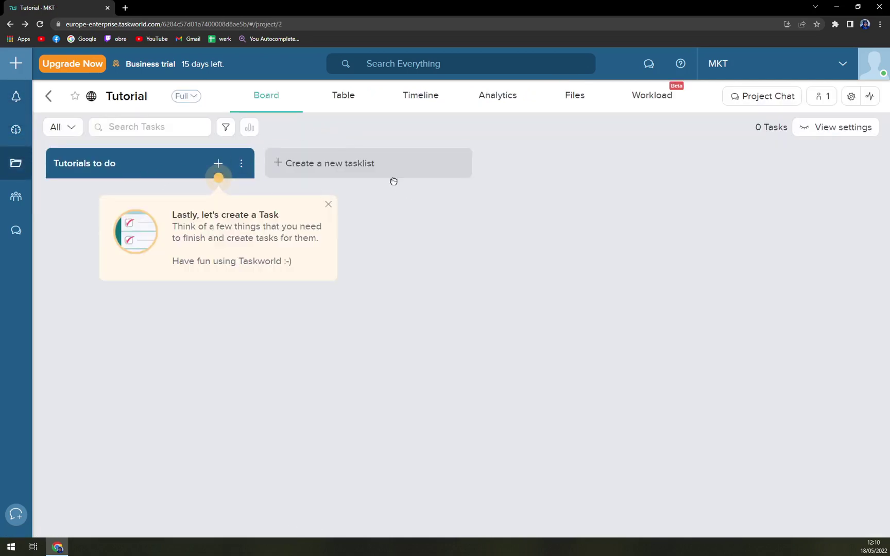
Step: Create the tasklists 'Tutorials in a process' and 'Tutorials finished' on the board
{"action": "left_click", "coordinate": [390, 175]}
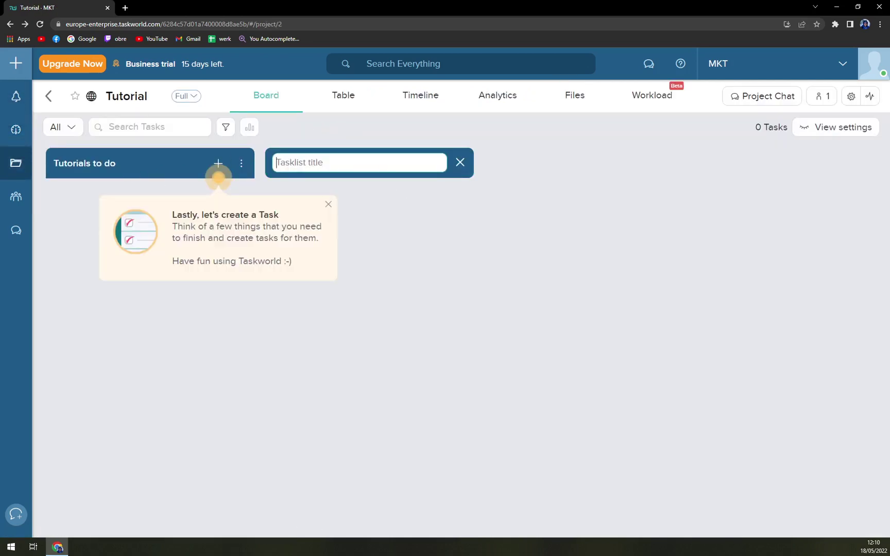
{"action": "type", "text": "Tutorials "}
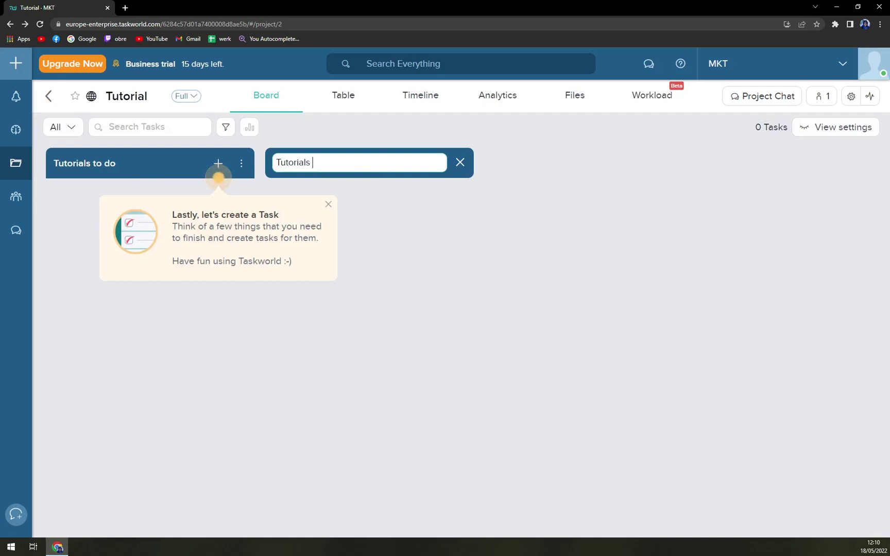
{"action": "type", "text": "in a process"}
{"action": "key", "text": "Return"}
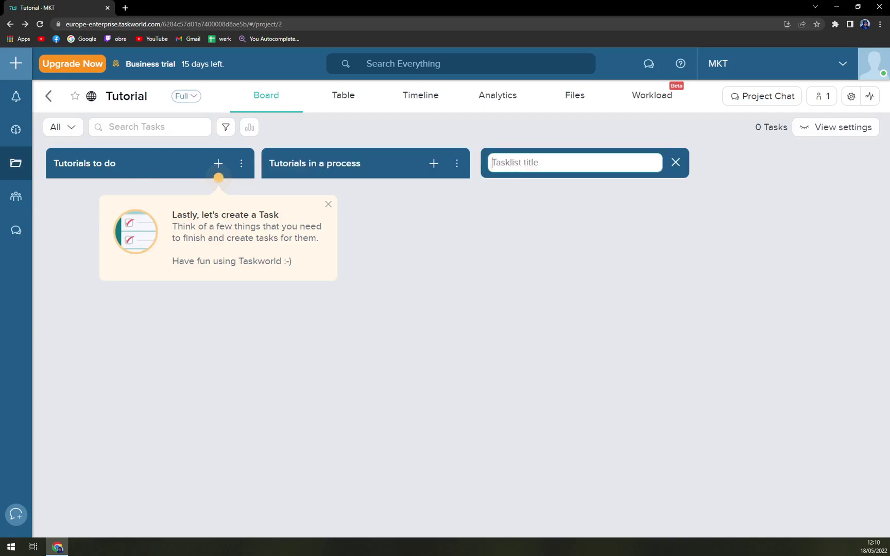
{"action": "type", "text": "Tutorials finishje"}
{"action": "key", "text": "BackSpace"}
{"action": "key", "text": "BackSpace"}
{"action": "type", "text": "ed"}
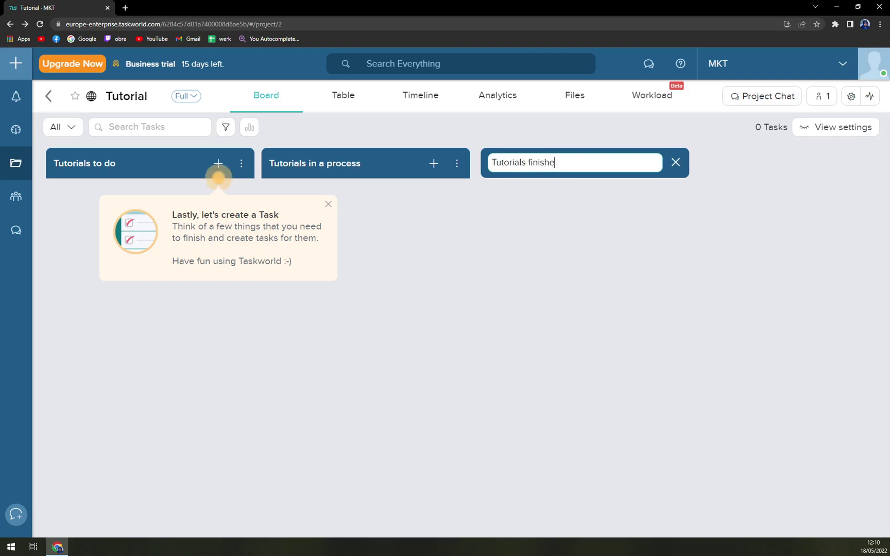
{"action": "key", "text": "Return"}
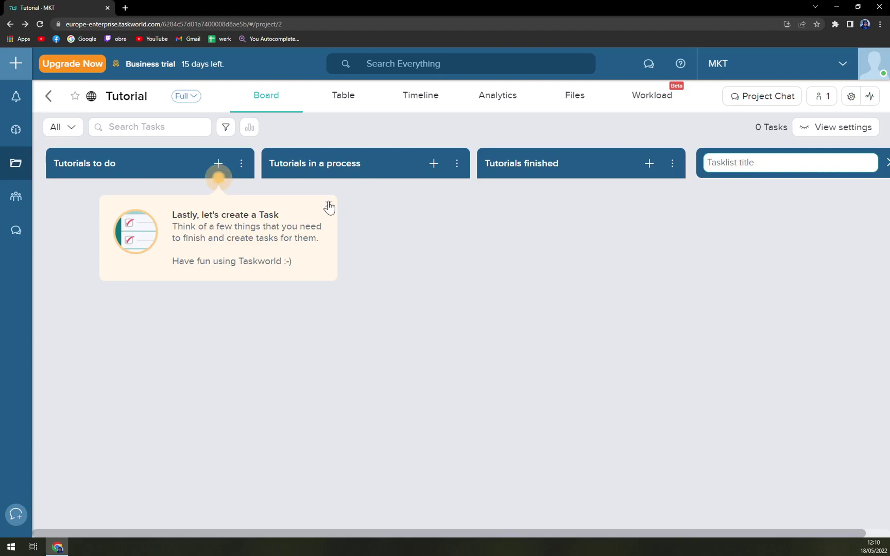
Step: Dismiss the tip, drop the extra empty tasklist, and start a new task in 'Tutorials to do'
{"action": "left_click", "coordinate": [329, 204]}
{"action": "left_click", "coordinate": [217, 165]}
{"action": "left_click", "coordinate": [218, 174]}
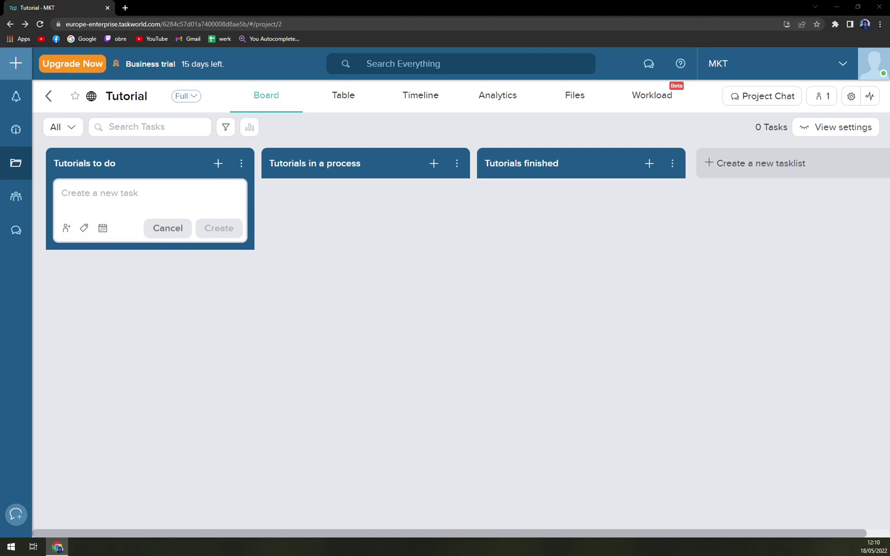
Step: Create the tasks 'Clio' and 'taskworld' in the 'Tutorials to do' list
{"action": "key", "text": "alt+Tab"}
{"action": "type", "text": "Ck"}
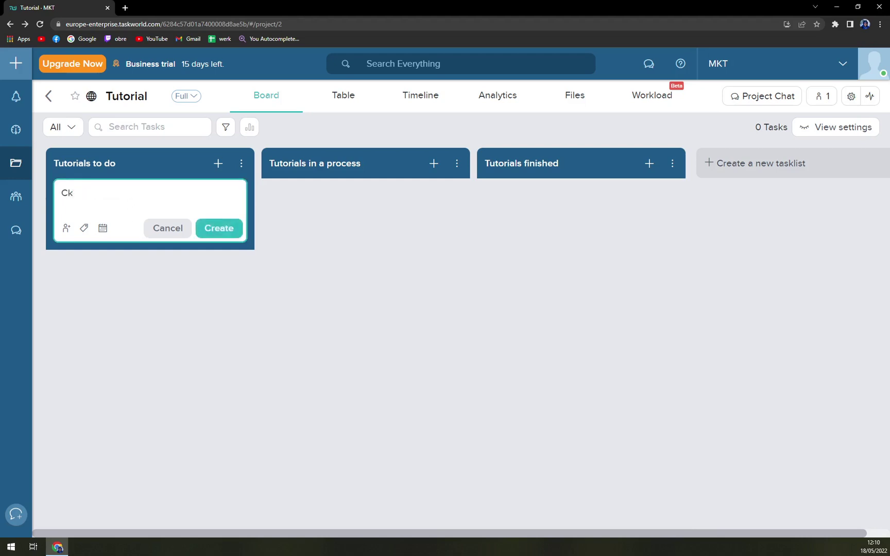
{"action": "key", "text": "BackSpace"}
{"action": "type", "text": "lio"}
{"action": "key", "text": "Return"}
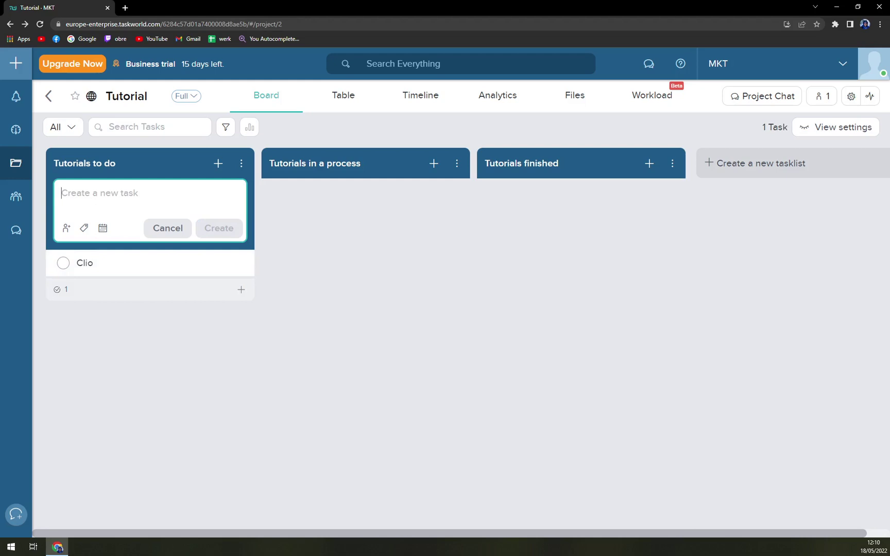
{"action": "type", "text": "tas"}
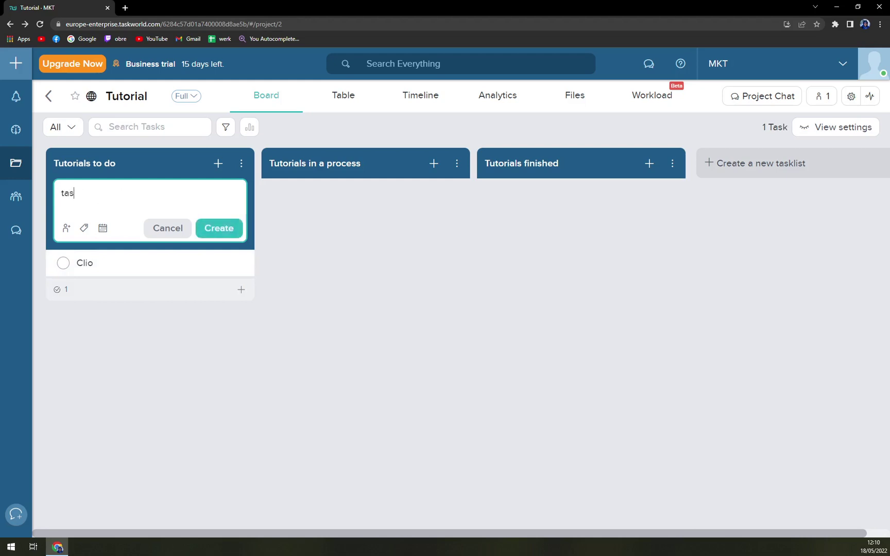
{"action": "type", "text": "kworld"}
{"action": "key", "text": "Return"}
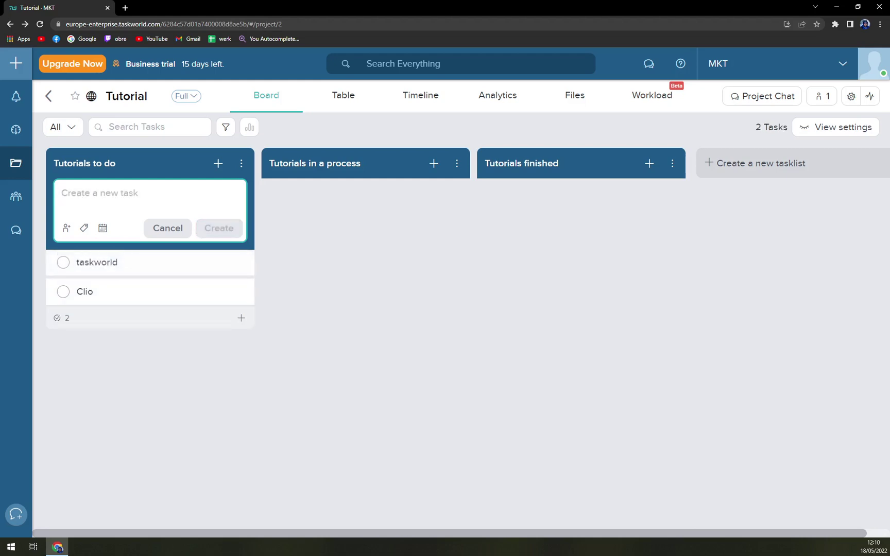
{"action": "left_click", "coordinate": [280, 274]}
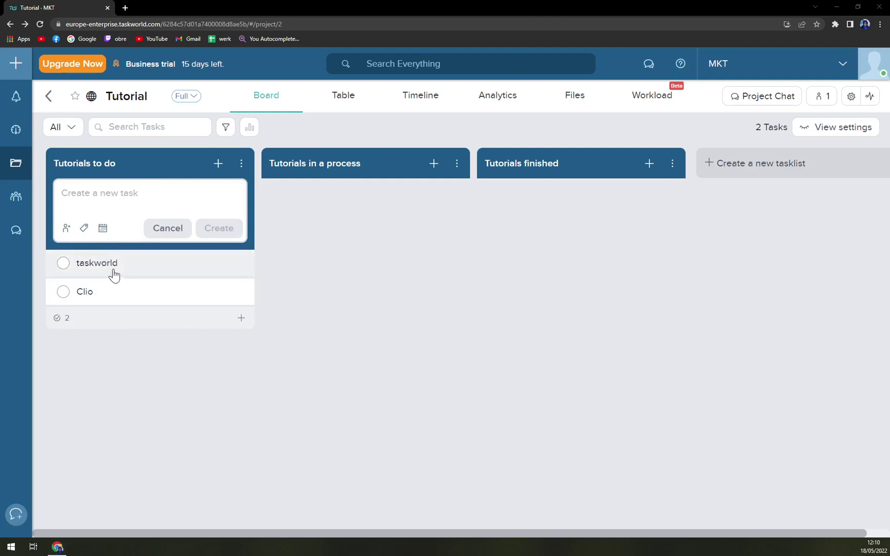
Step: Drag the 'taskworld' card into 'Tutorials in a process' and view its task details
{"action": "mouse_move", "coordinate": [113, 269]}
{"action": "left_mouse_down"}
{"action": "mouse_move", "coordinate": [314, 265]}
{"action": "mouse_move", "coordinate": [111, 272]}
{"action": "left_mouse_up"}
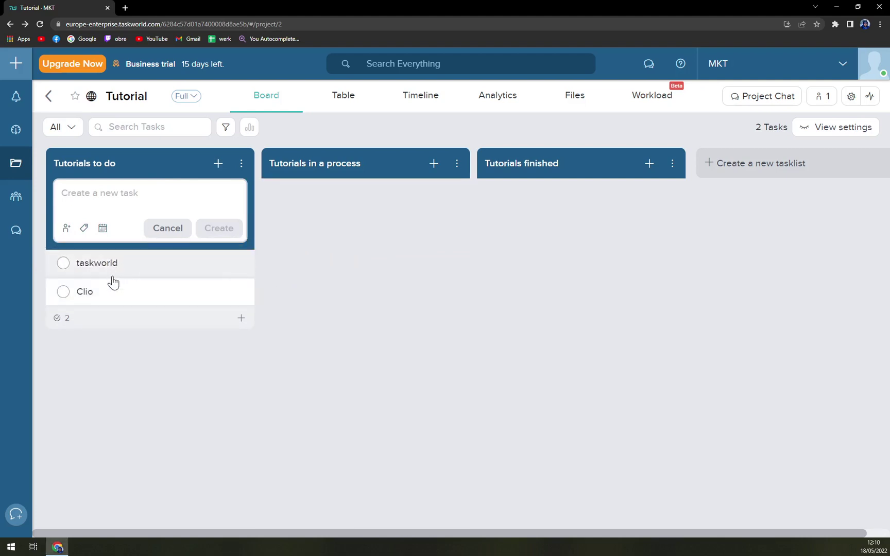
{"action": "left_click", "coordinate": [117, 274]}
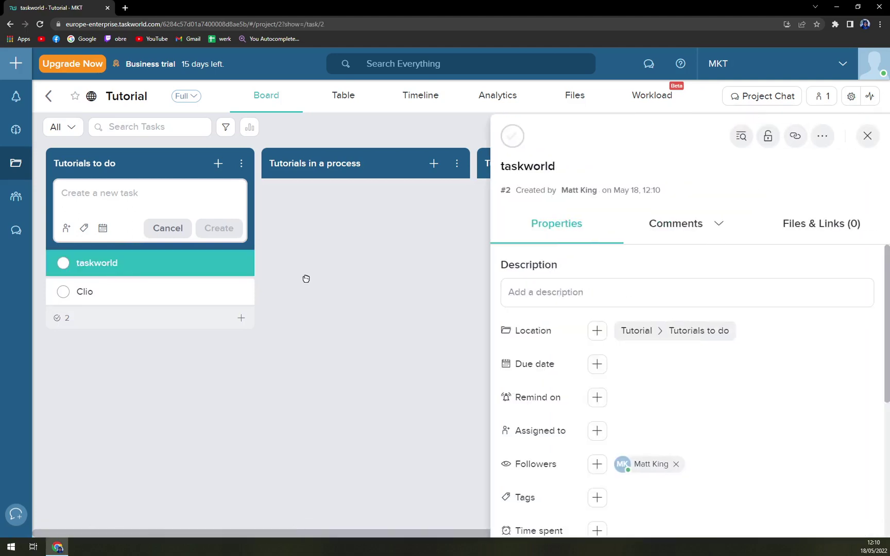
{"action": "left_click", "coordinate": [866, 136]}
{"action": "left_click_drag", "start_coordinate": [139, 264], "coordinate": [382, 218]}
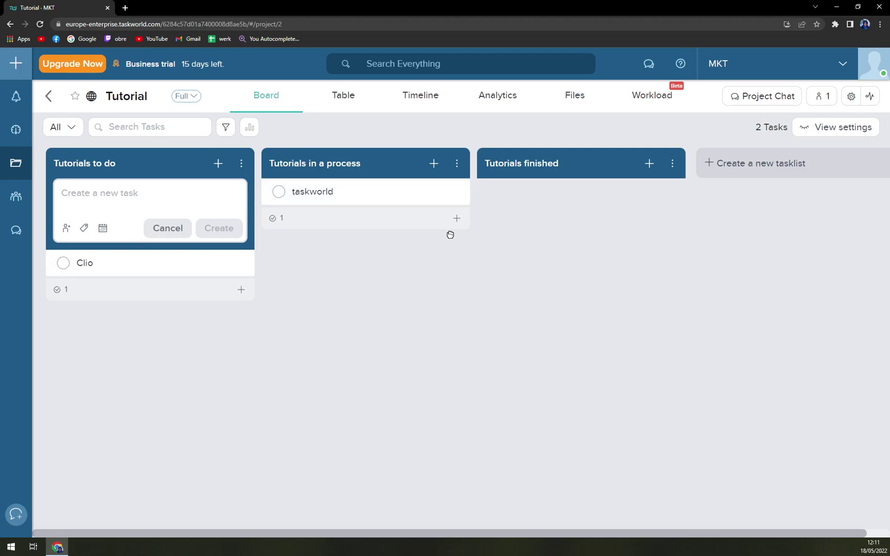
{"action": "left_click", "coordinate": [347, 201]}
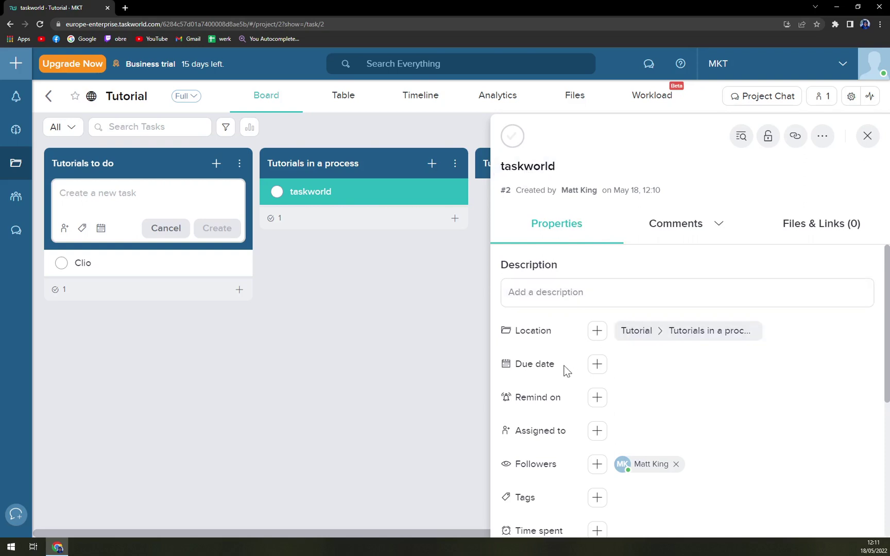
{"action": "scroll", "coordinate": [537, 375], "scroll_direction": "down", "scroll_amount": 5}
{"action": "scroll", "coordinate": [541, 378], "scroll_direction": "up", "scroll_amount": 3}
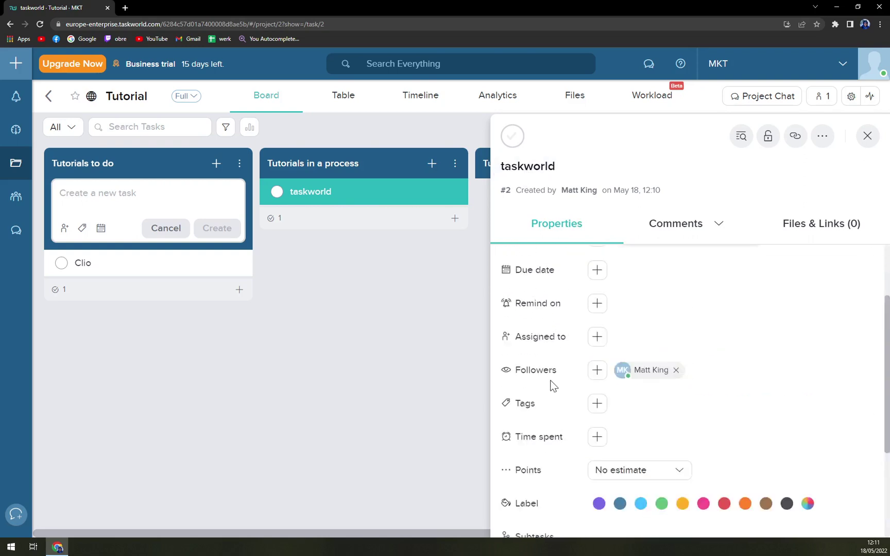
{"action": "scroll", "coordinate": [552, 385], "scroll_direction": "up", "scroll_amount": 2}
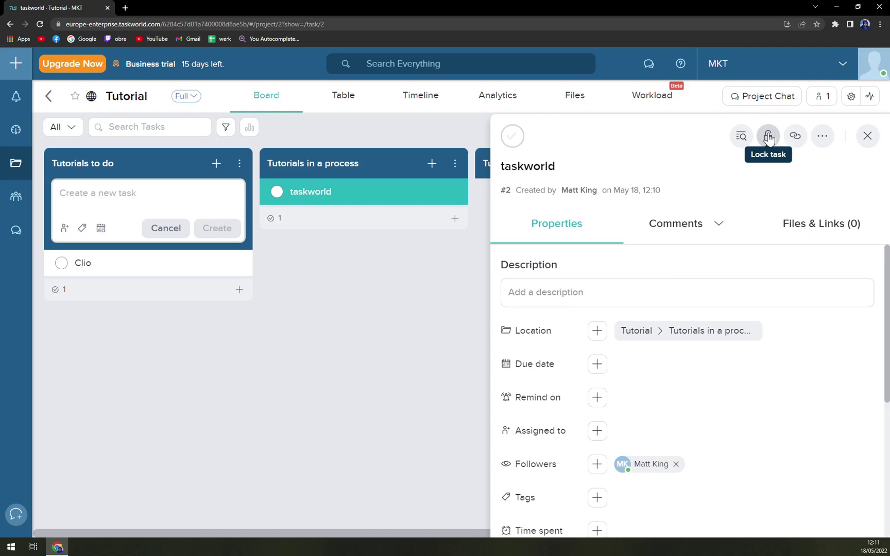
{"action": "left_click", "coordinate": [867, 144]}
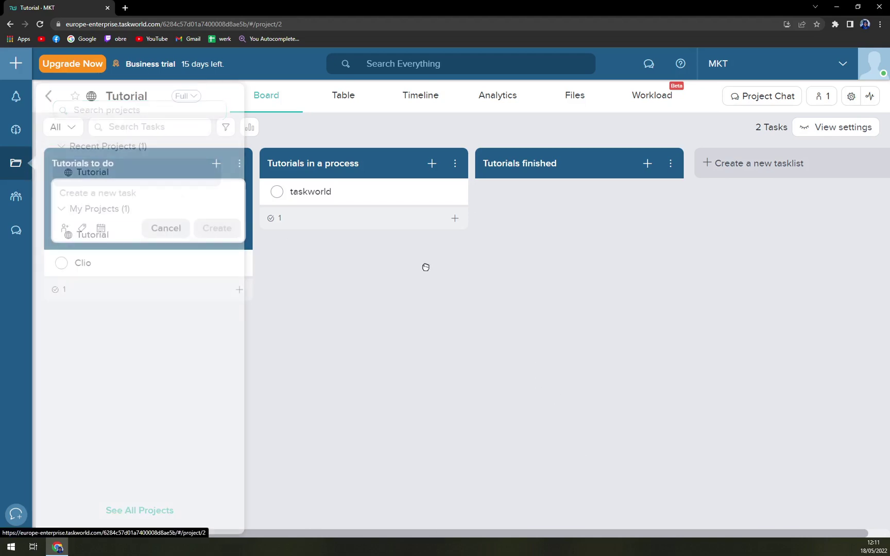
{"action": "left_click", "coordinate": [13, 167]}
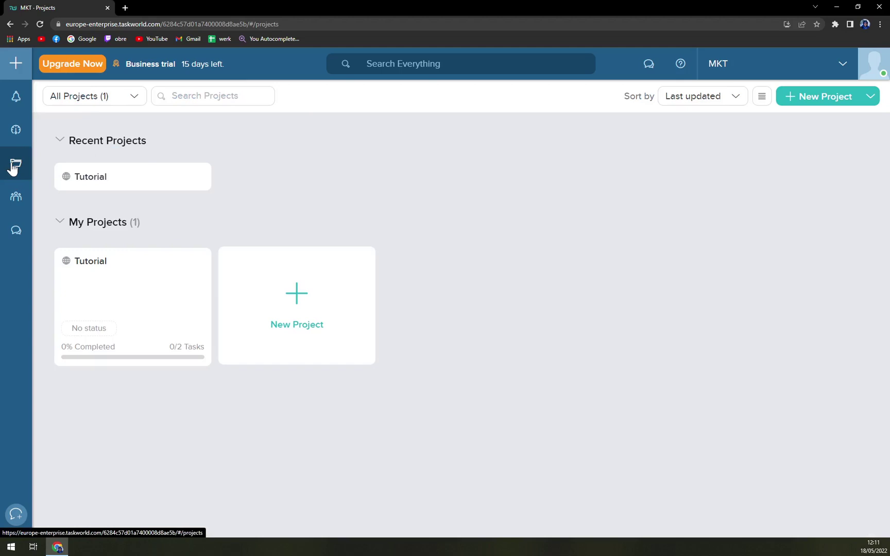
{"action": "left_click", "coordinate": [119, 184]}
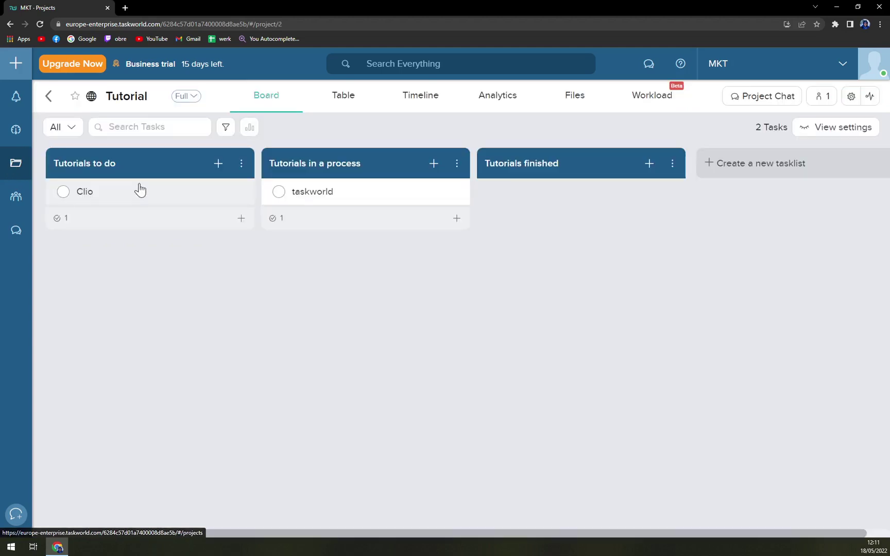
{"action": "left_click", "coordinate": [15, 103]}
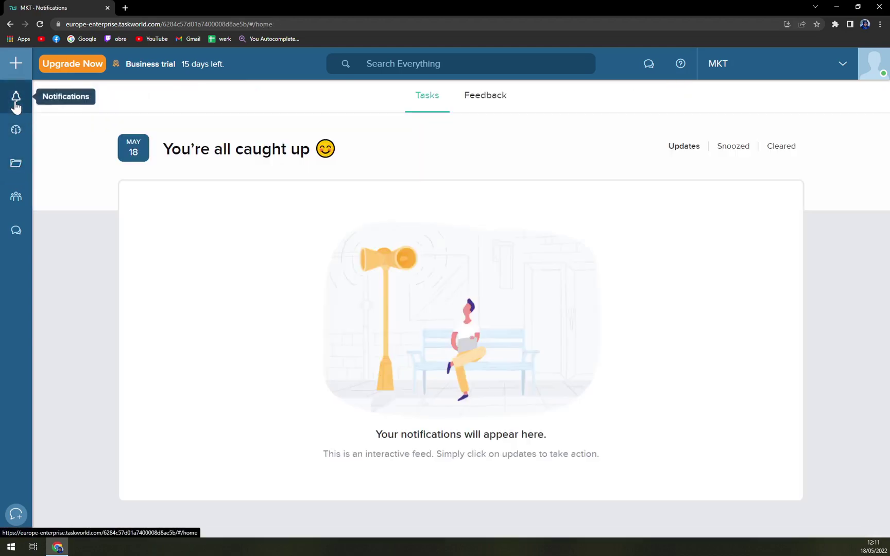
{"action": "left_click", "coordinate": [23, 131]}
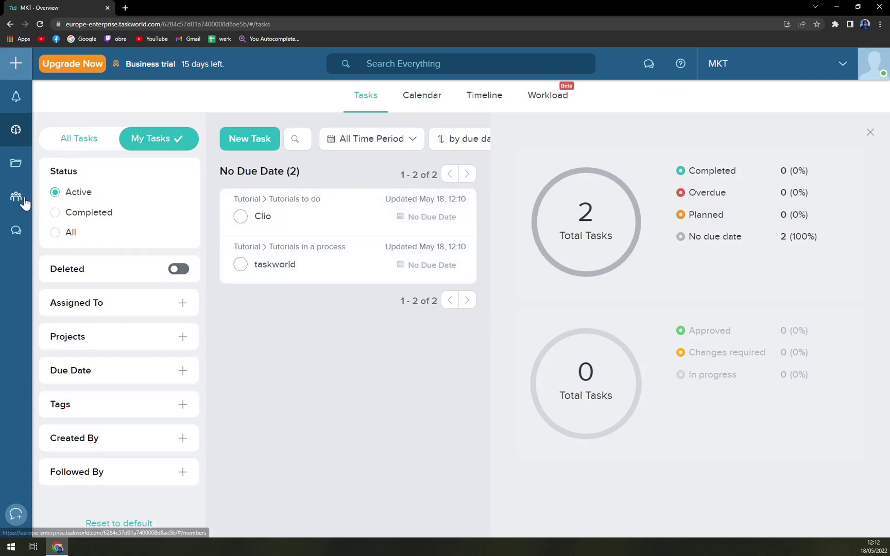
{"action": "left_click", "coordinate": [14, 168]}
{"action": "left_click", "coordinate": [154, 186]}
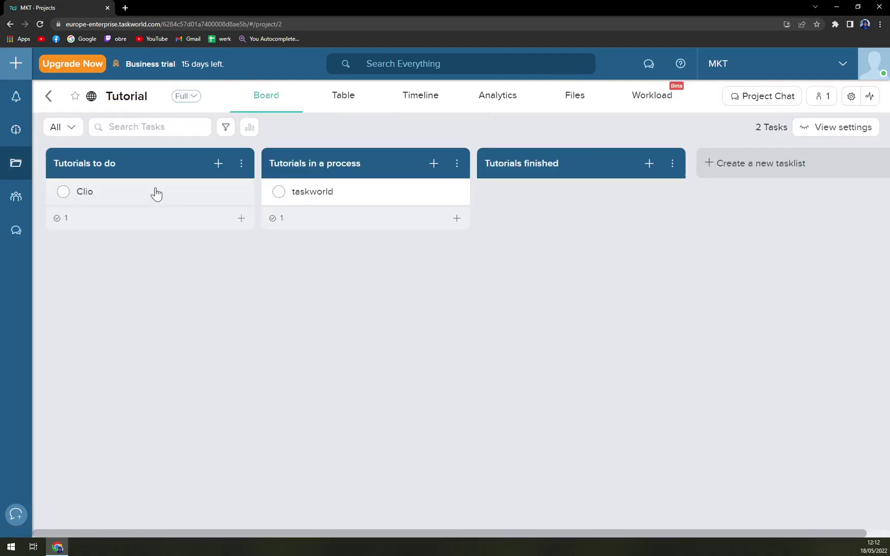